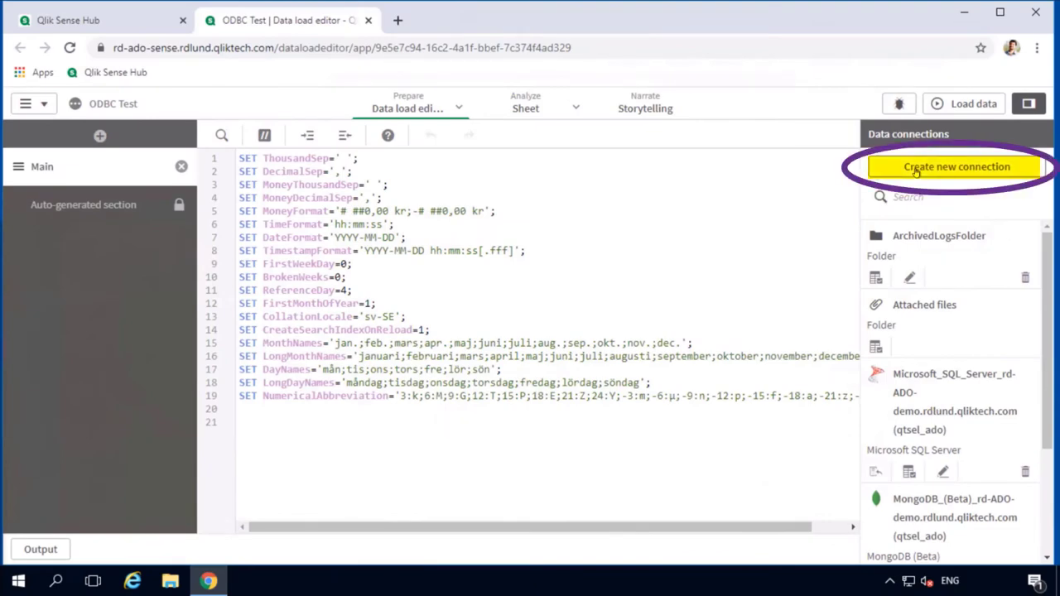
click(915, 170)
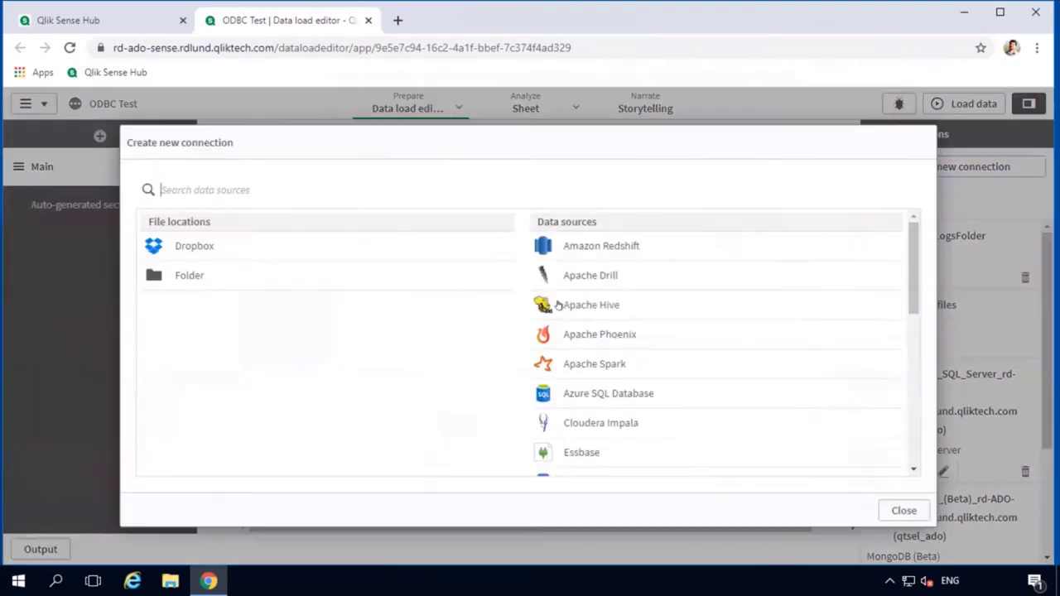
scroll(610, 313, down, 8)
scroll(603, 258, up, 8)
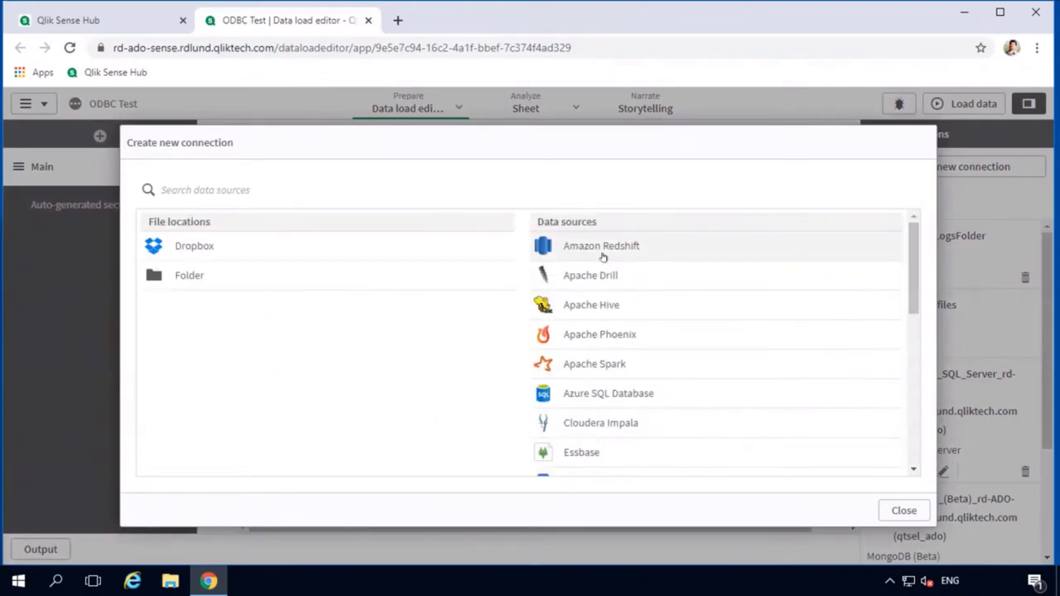
click(603, 252)
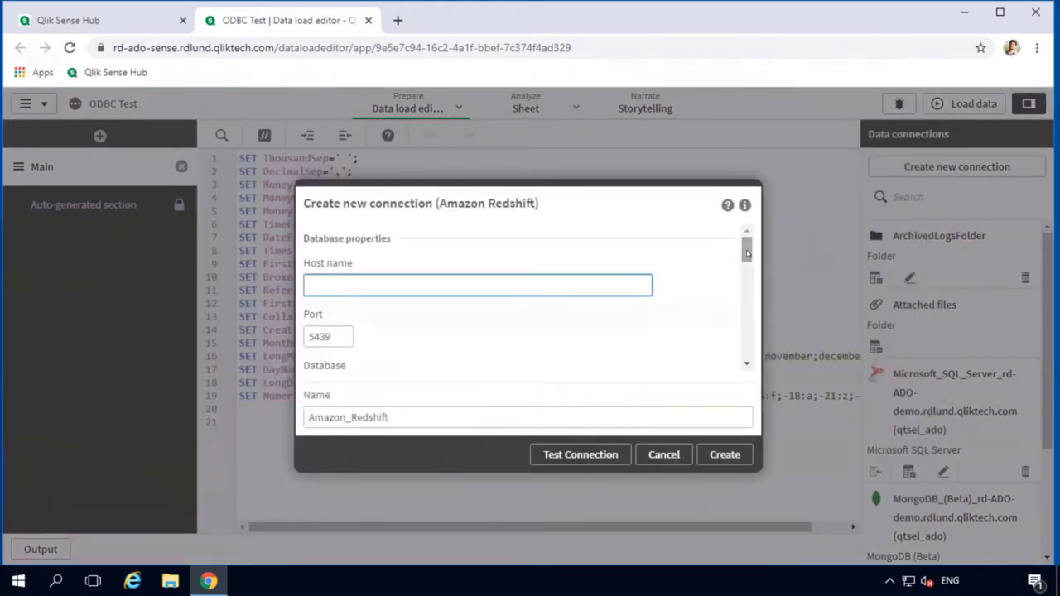
drag(747, 251, 747, 257)
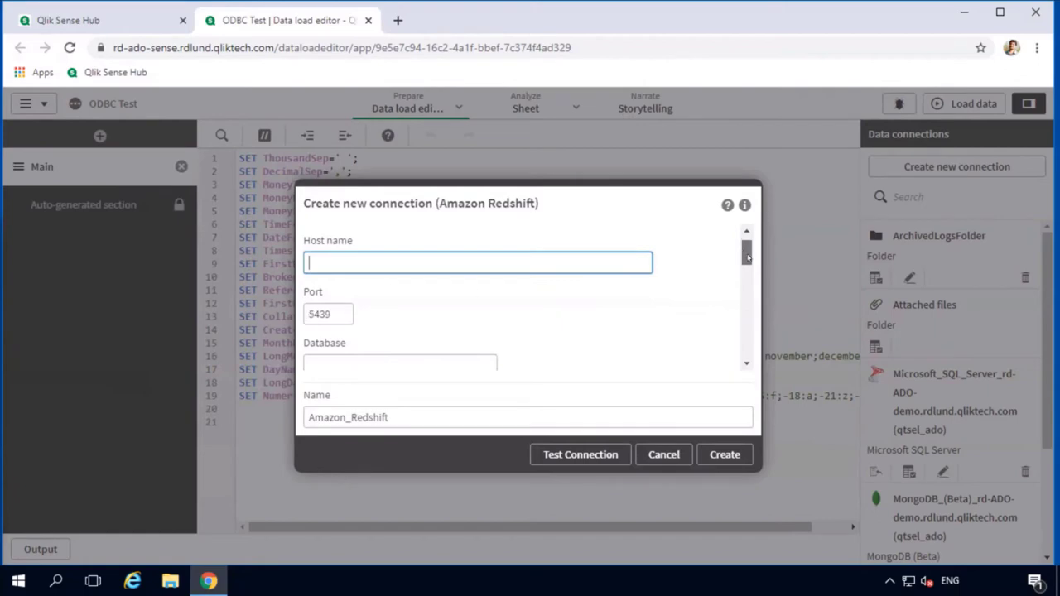
drag(746, 263, 742, 293)
scroll(358, 259, down, 1)
click(338, 325)
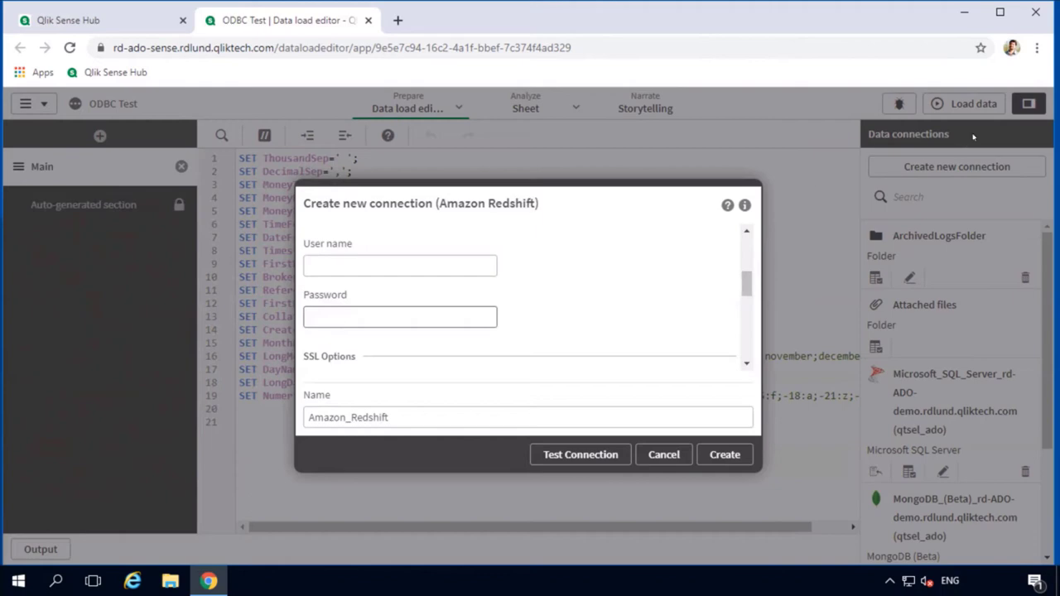
click(862, 234)
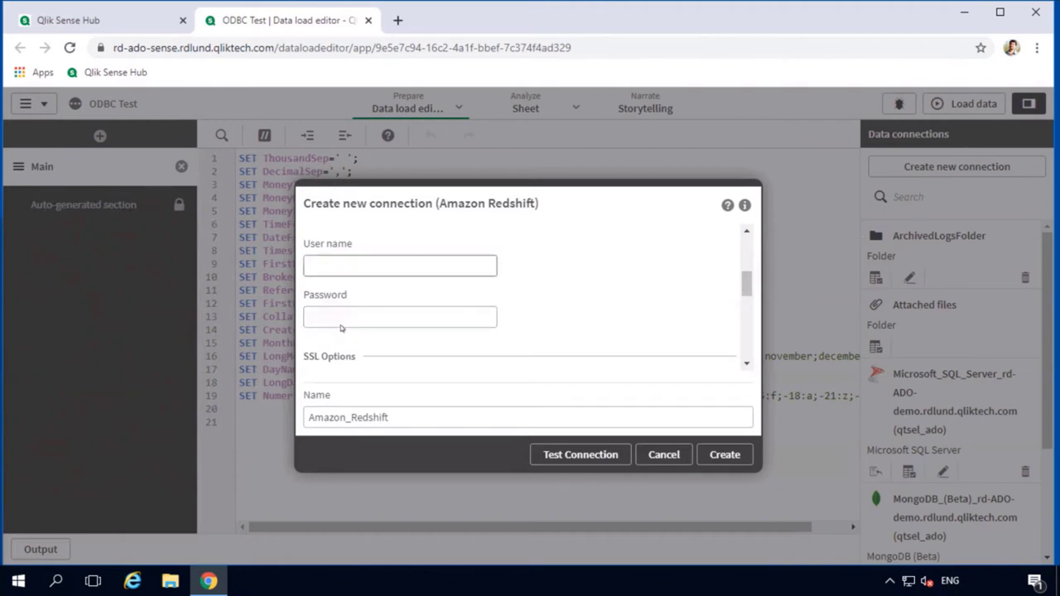
click(339, 325)
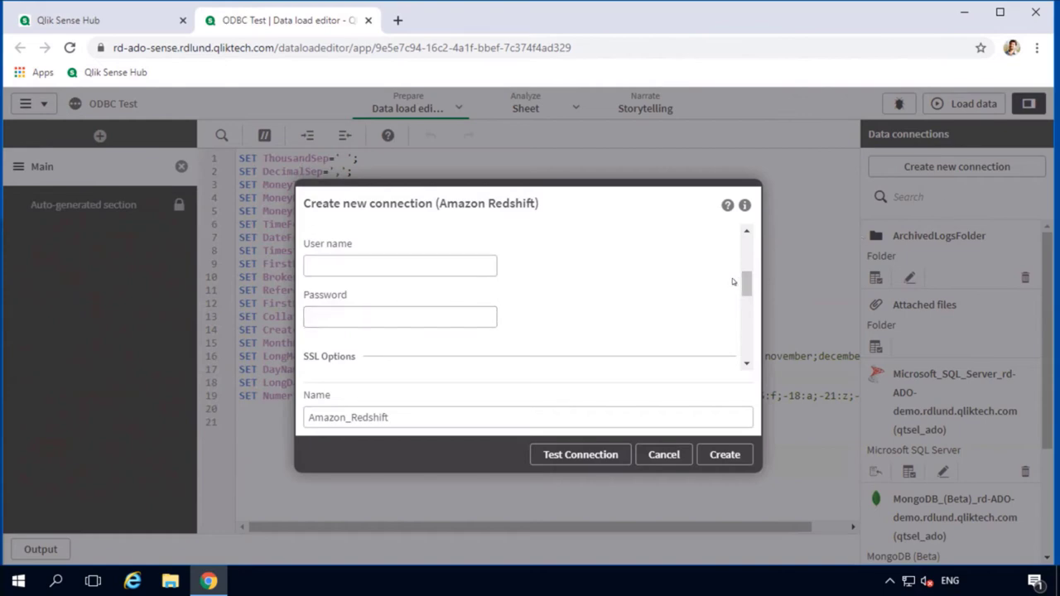
drag(747, 285, 754, 322)
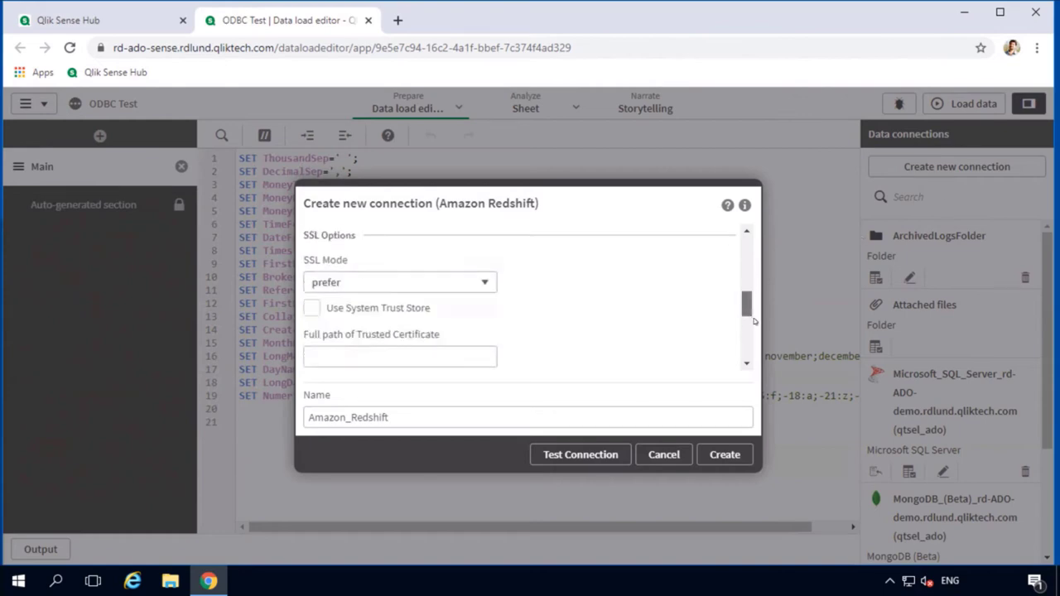
click(673, 455)
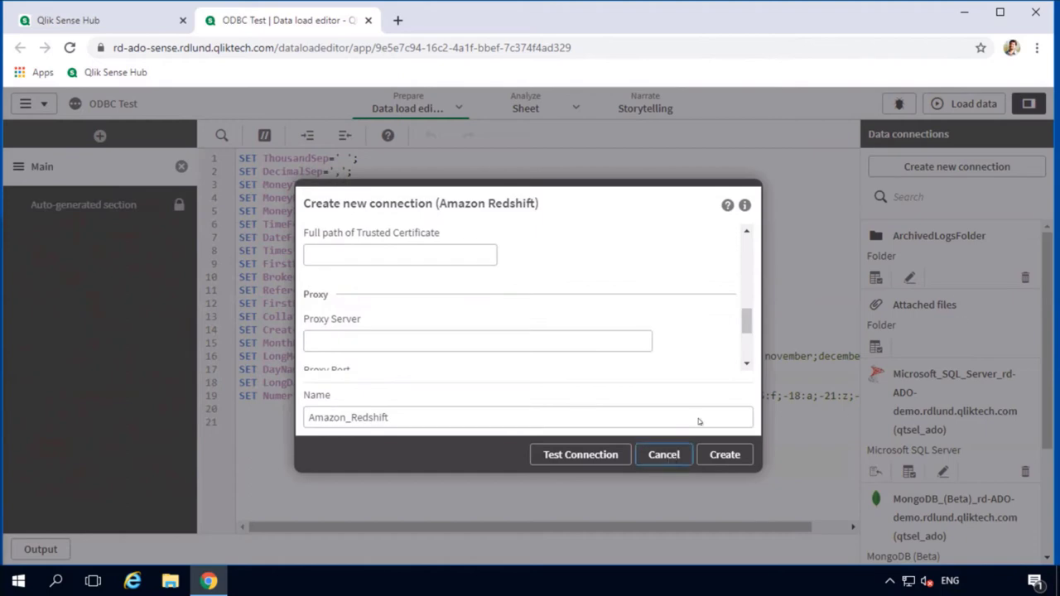
click(673, 456)
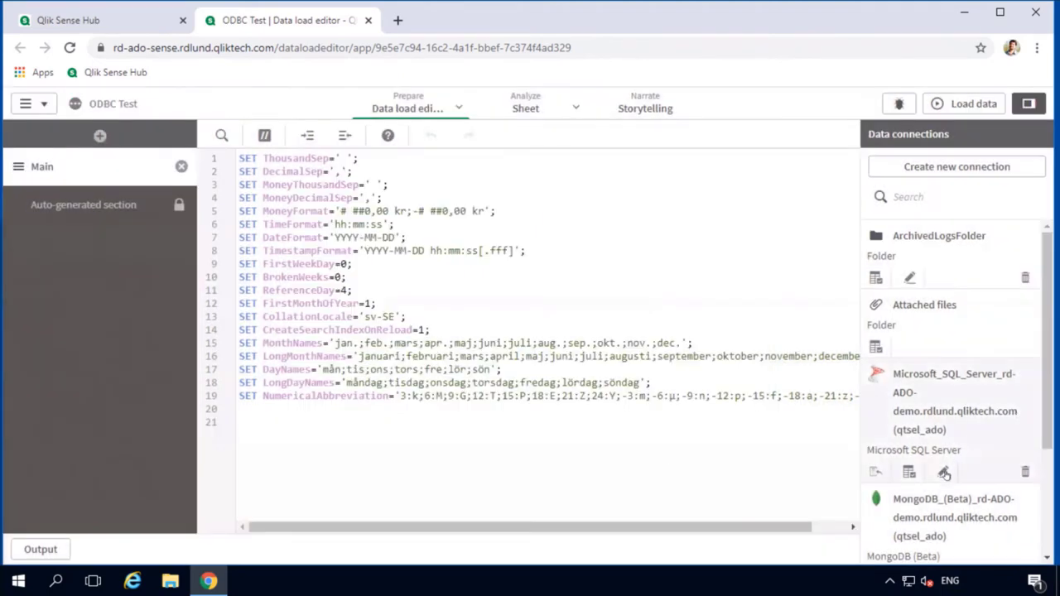
click(944, 473)
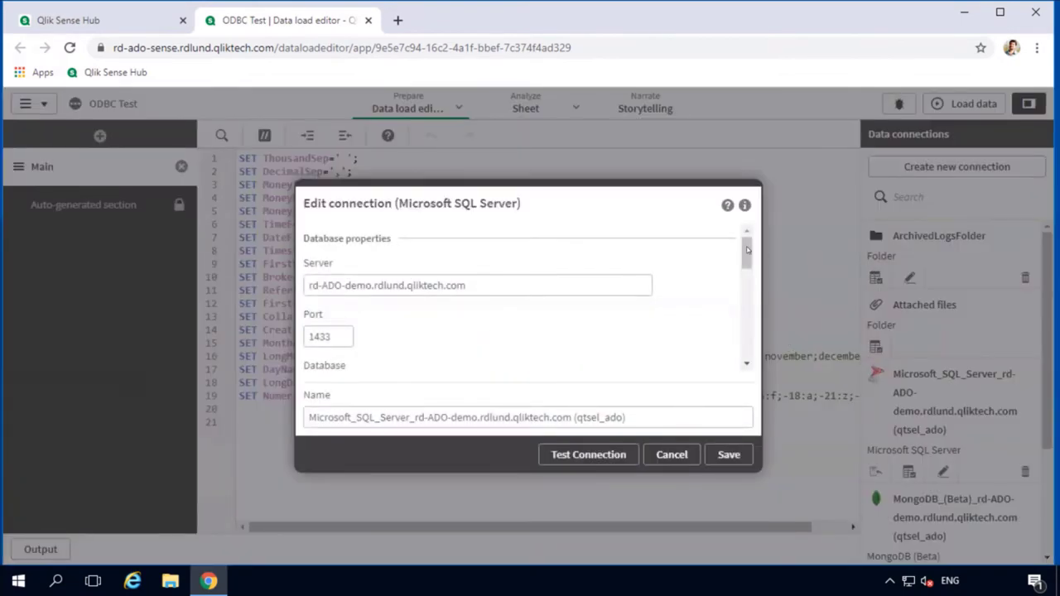
drag(747, 250, 741, 295)
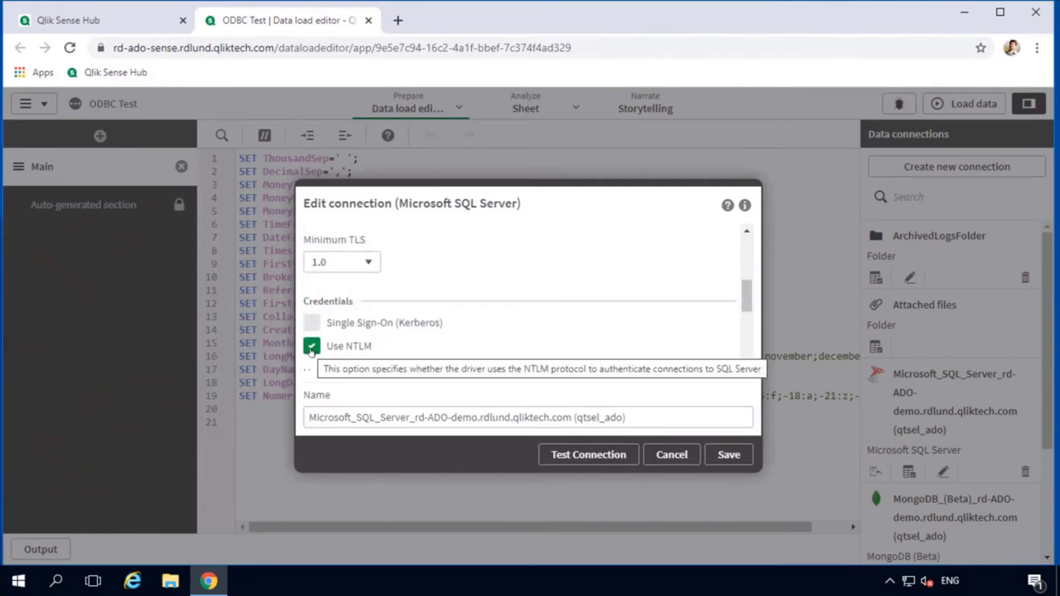
drag(740, 313, 742, 325)
click(359, 357)
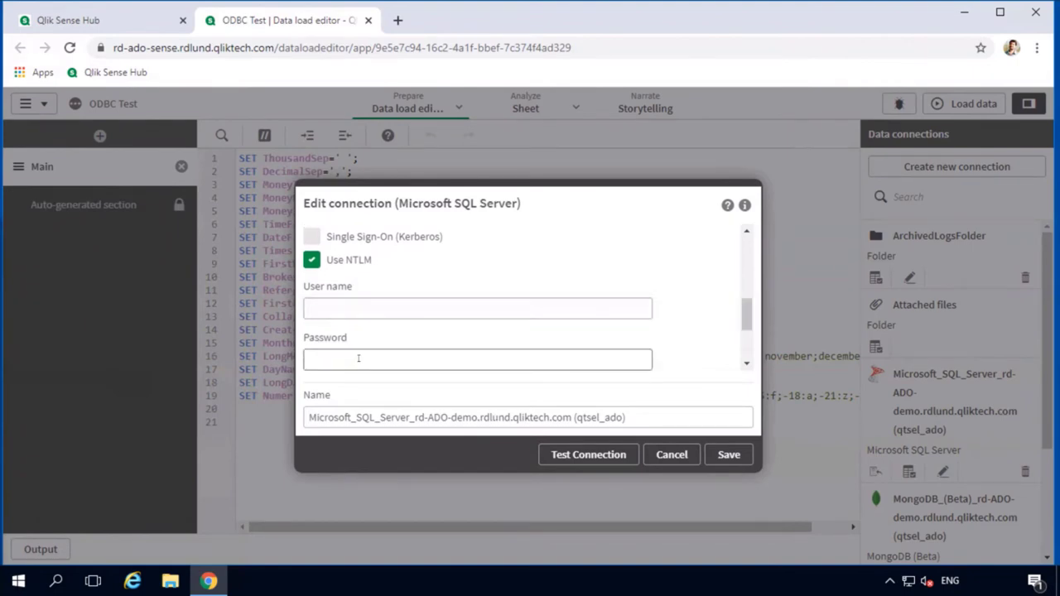
drag(747, 320, 747, 312)
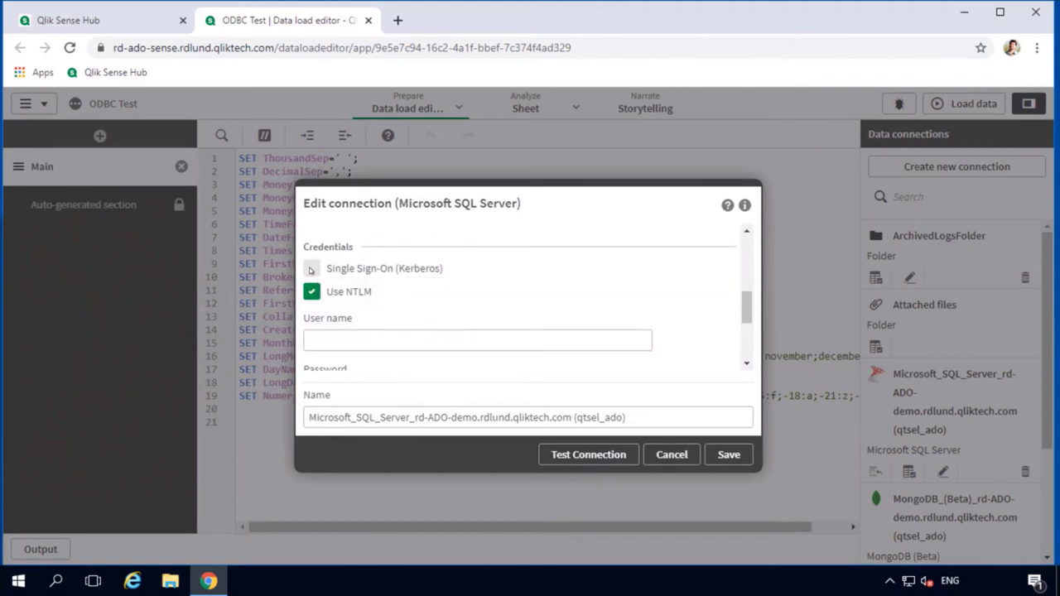
click(311, 270)
click(311, 274)
click(395, 276)
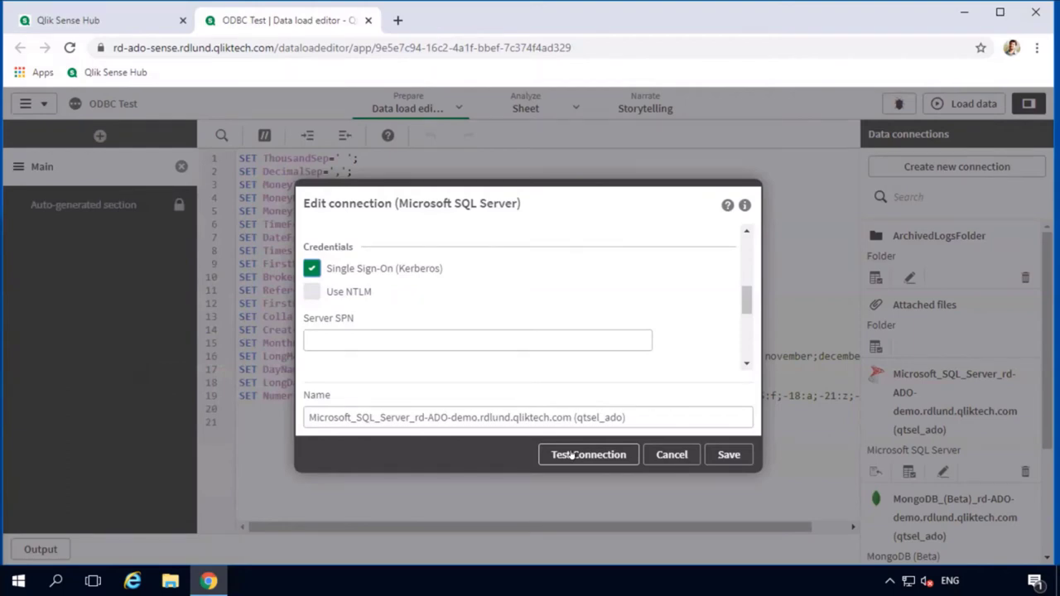
click(671, 456)
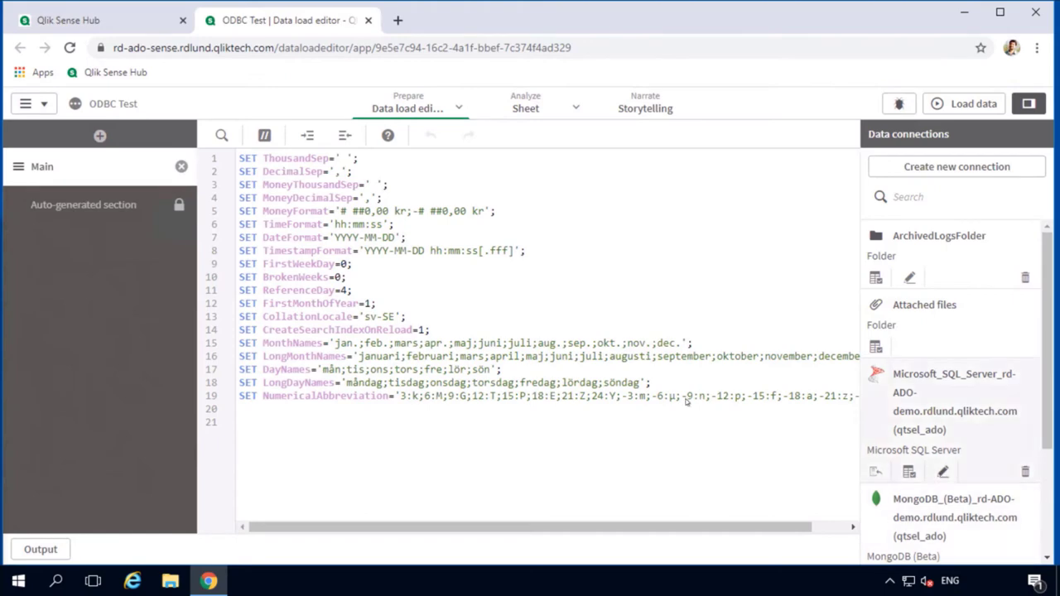
Reopen the SQL Server connection, select its Server host name, and launch Command Prompt via cmd.
click(942, 471)
drag(474, 284, 304, 281)
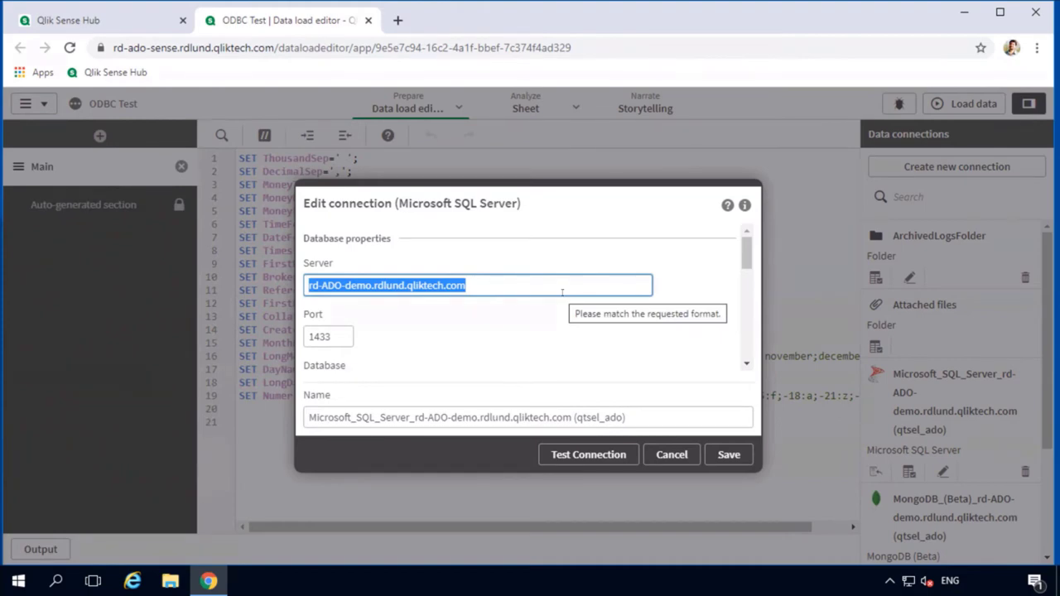
click(17, 581)
text(cmd)
key(Return)
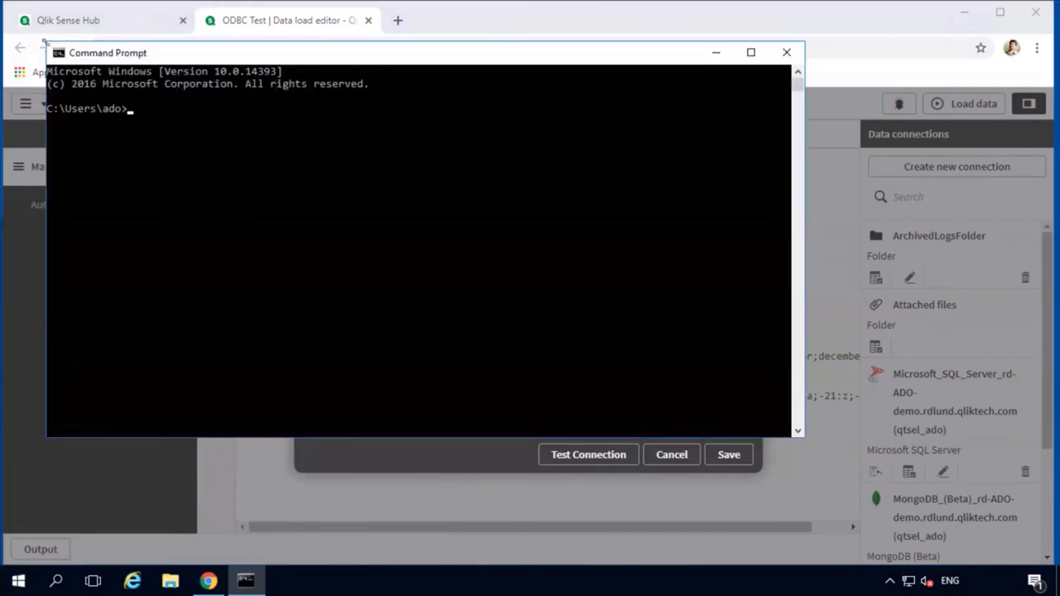
Run telnet rd-ado-demo.rdlund.qliktech.com 1433 in Command Prompt.
drag(44, 44, 656, 180)
click(660, 255)
drag(634, 178, 607, 151)
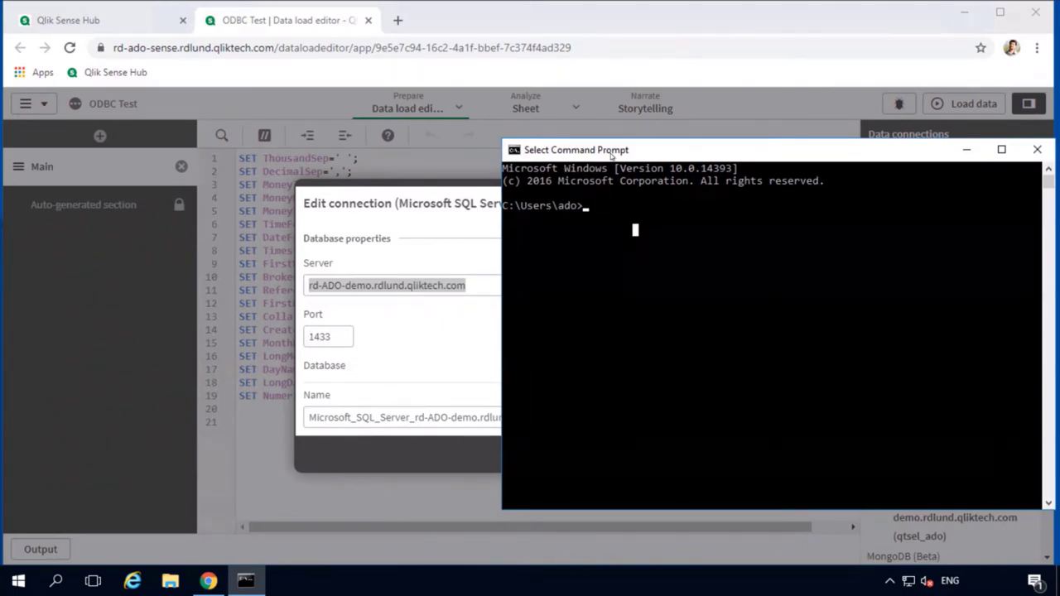
text(telnet )
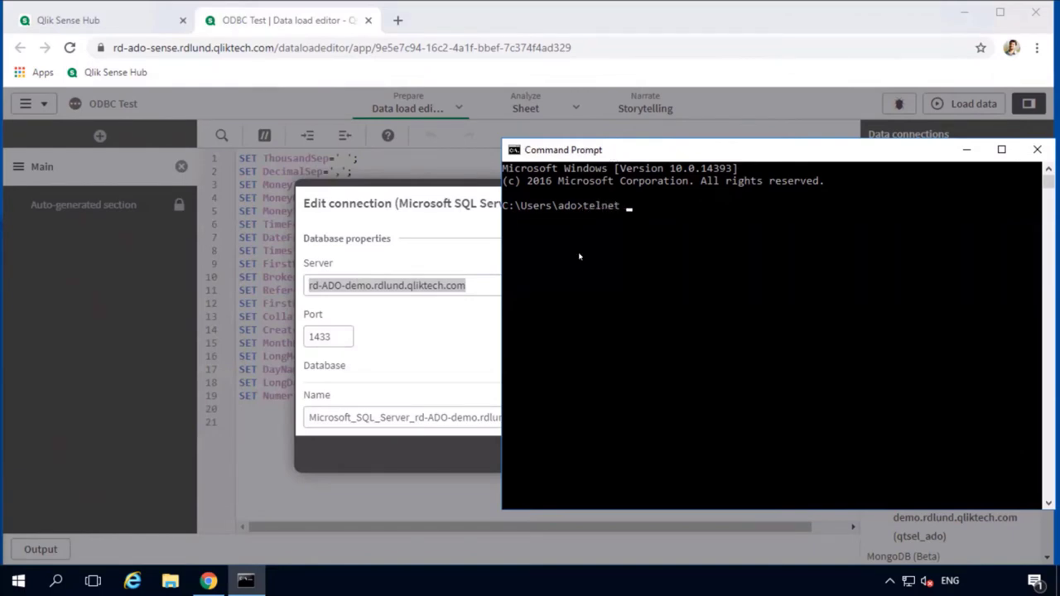
text(rd-ado-demo.rdlund.qliktech)
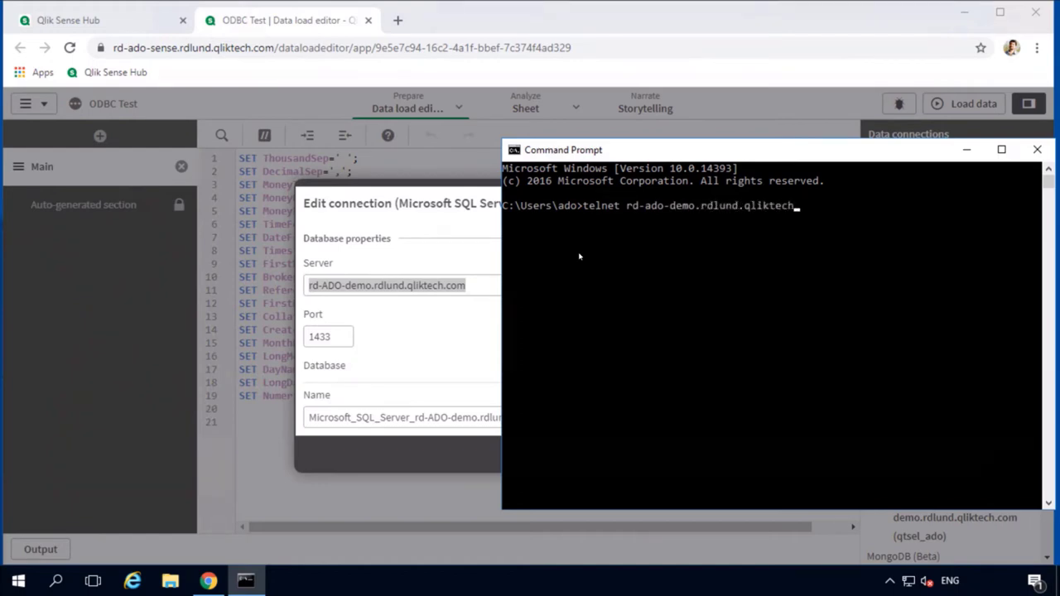
text(.com 1433)
key(Return)
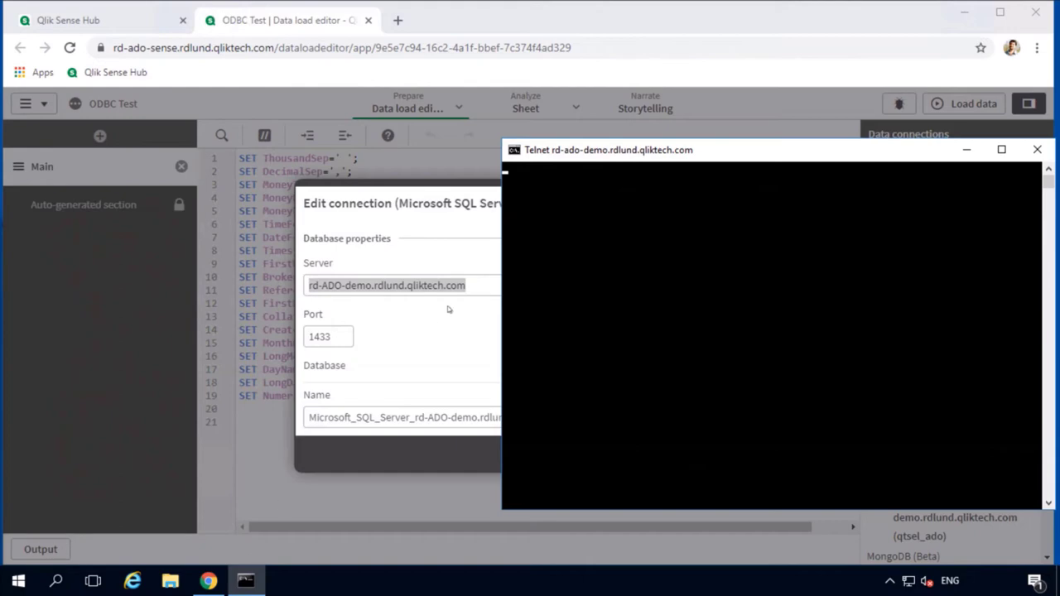
Launch a second Command Prompt window with cmd from Start.
drag(588, 151, 571, 140)
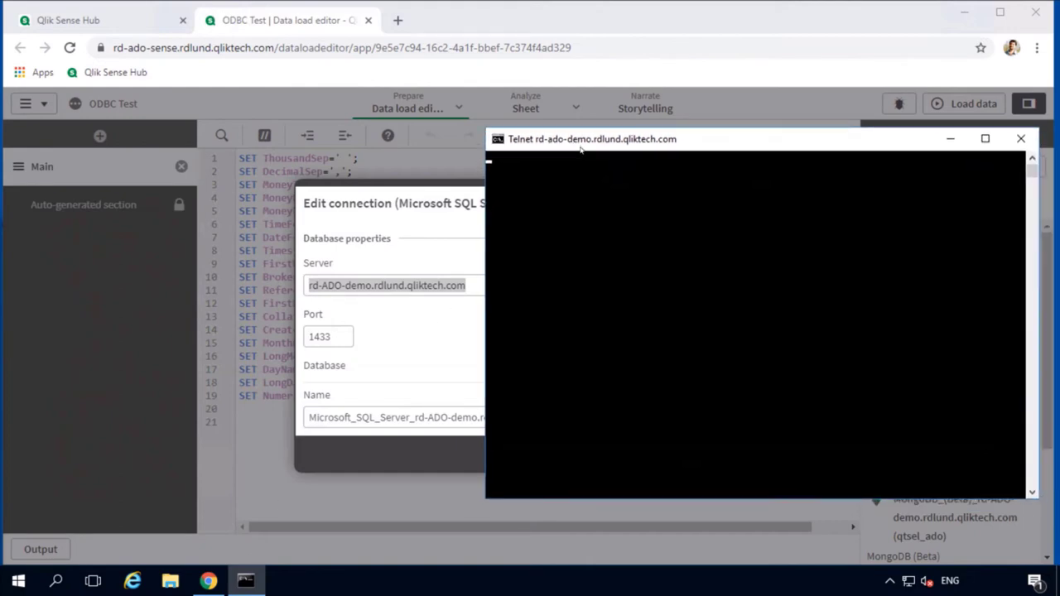
key(super)
text(cmd)
key(Return)
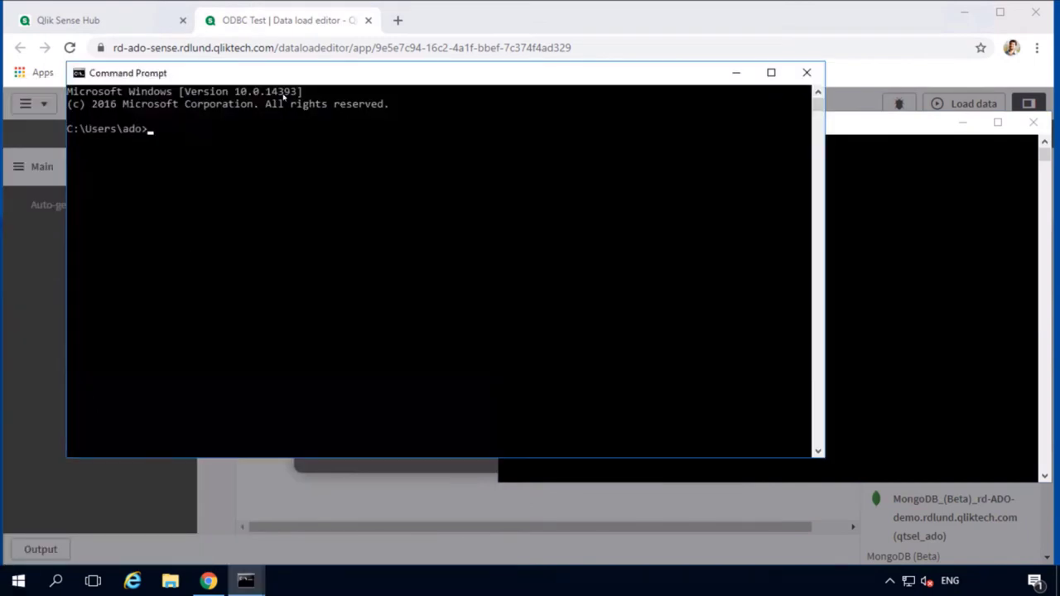
Run telnet rd-ado-demo.rdlund.qliktech.com on port 1434 in the new prompt.
drag(170, 77, 453, 89)
text(telnet )
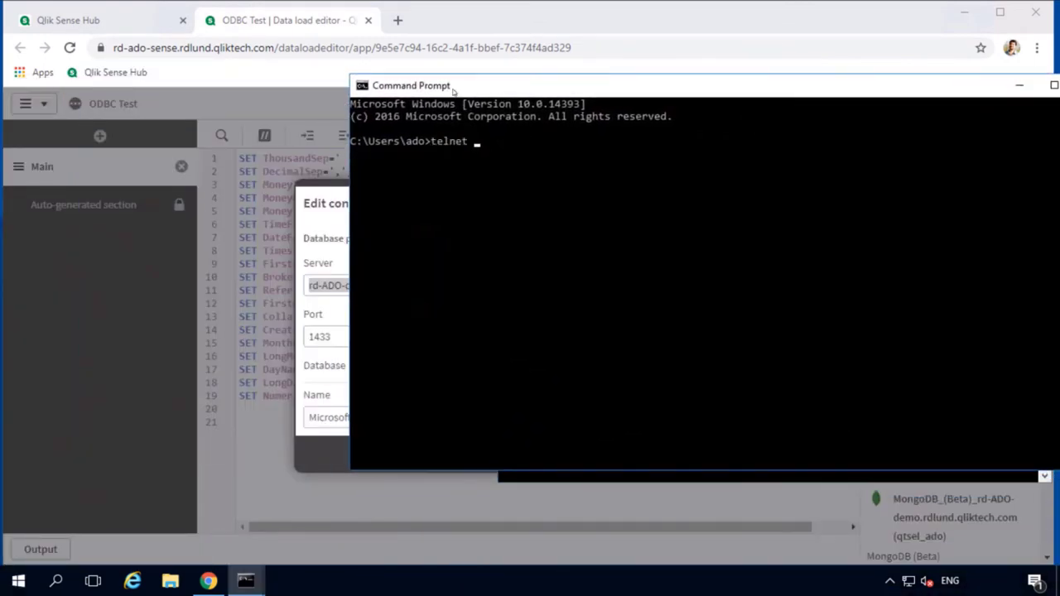
text(rd-ado-demo.rdlund.qliktech.co)
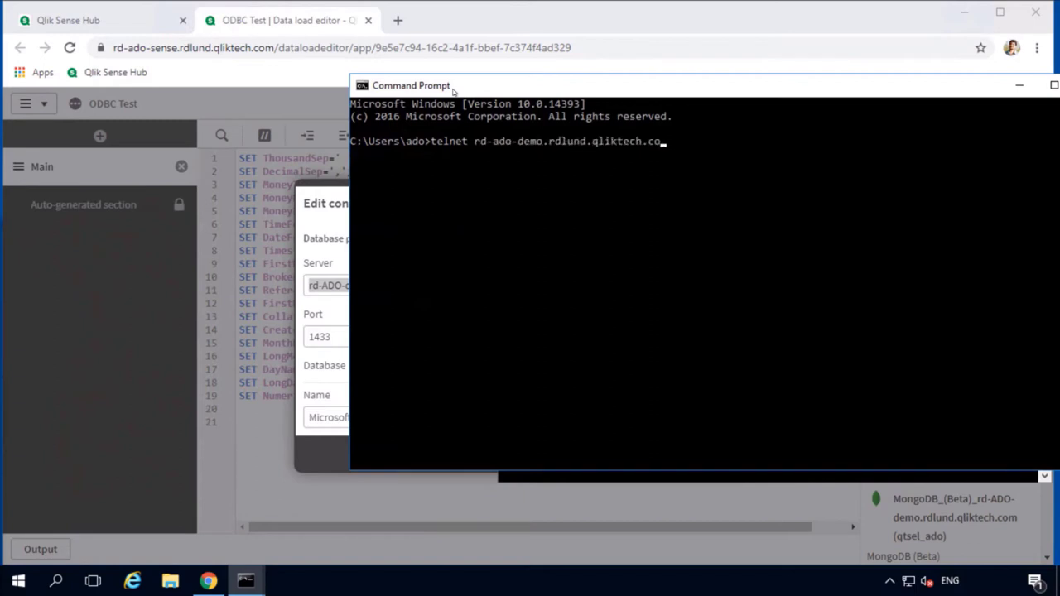
text(m 1433)
key(BackSpace)
text(4)
key(Return)
Move the console down to uncover the Qlik connection dialog and recall the last telnet command.
drag(560, 83, 892, 124)
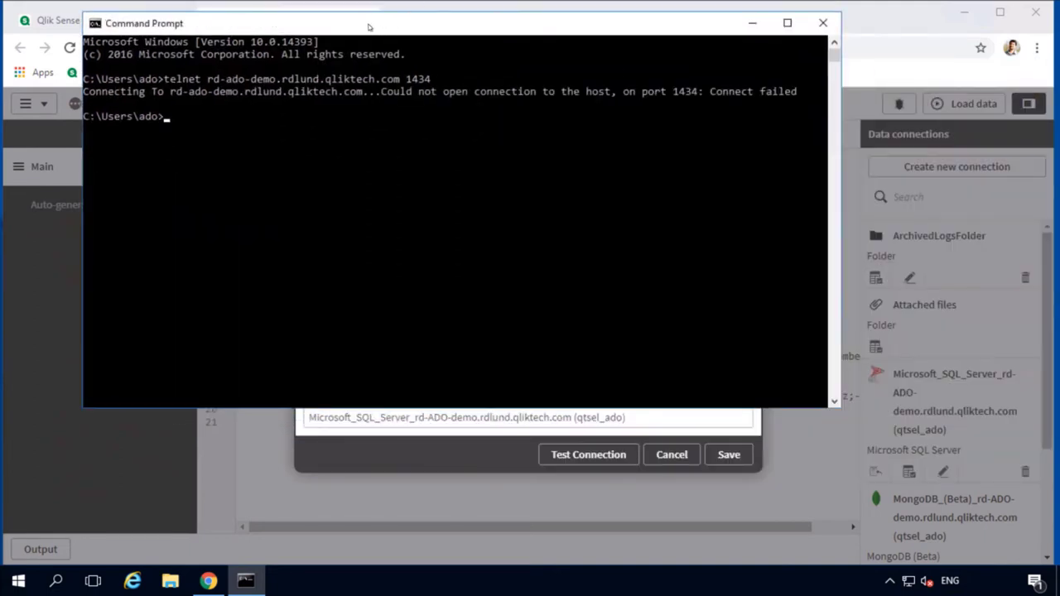
drag(401, 26, 605, 68)
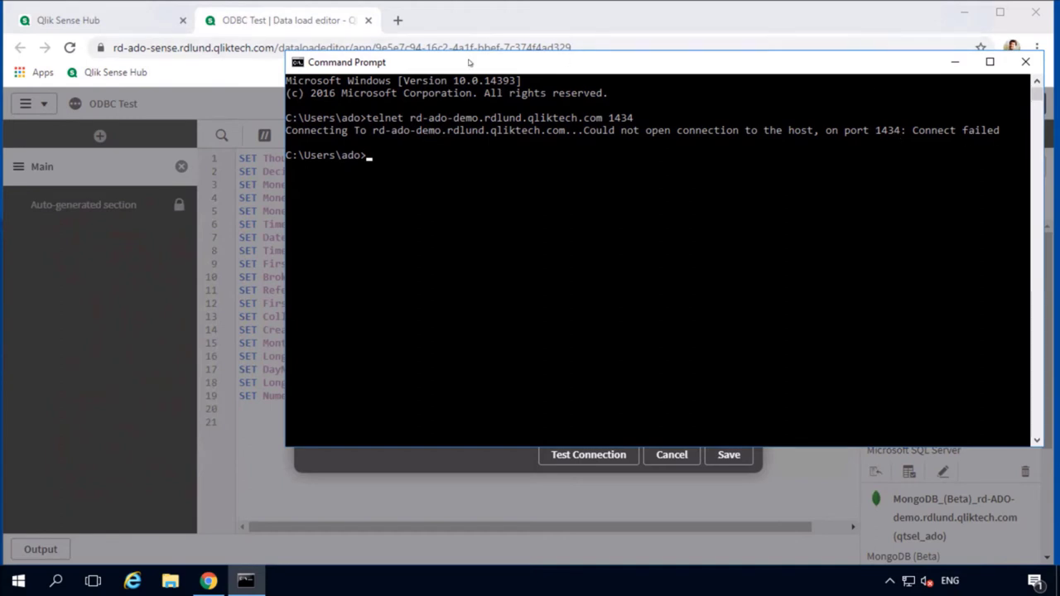
drag(469, 62, 375, 32)
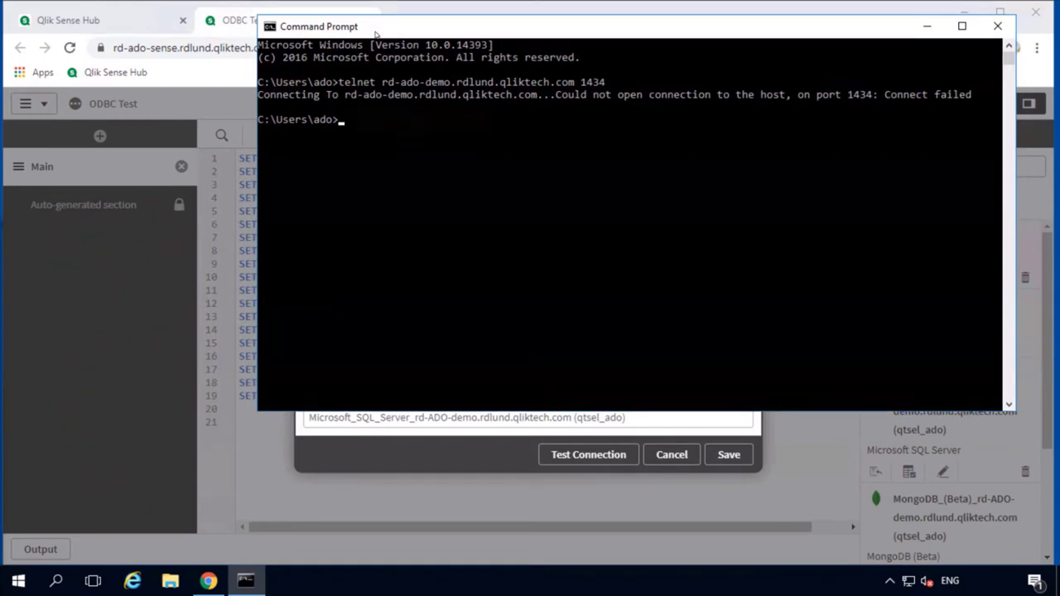
key(Up)
Rerun telnet on port 1433 against rd-ado-.rdlund.qliktech.com, then switch back to the Qlik data load editor.
key(BackSpace)
text(3)
key(Left)
key(Left)
key(Left)
key(Left)
key(Left)
key(Left)
key(Left)
key(Left)
key(Left)
key(Left)
key(Left)
key(Left)
key(Left)
key(Left)
key(Left)
key(Left)
key(Left)
key(Left)
key(Left)
key(Left)
key(Left)
key(Left)
key(Left)
key(Left)
key(Left)
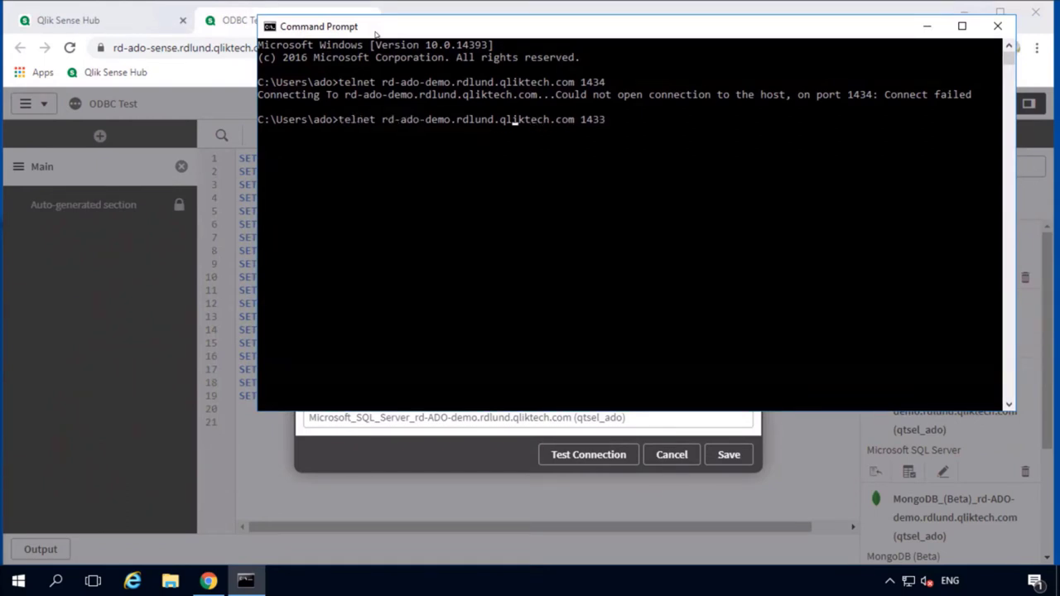
key(BackSpace)
key(BackSpace)
key(BackSpace)
key(BackSpace)
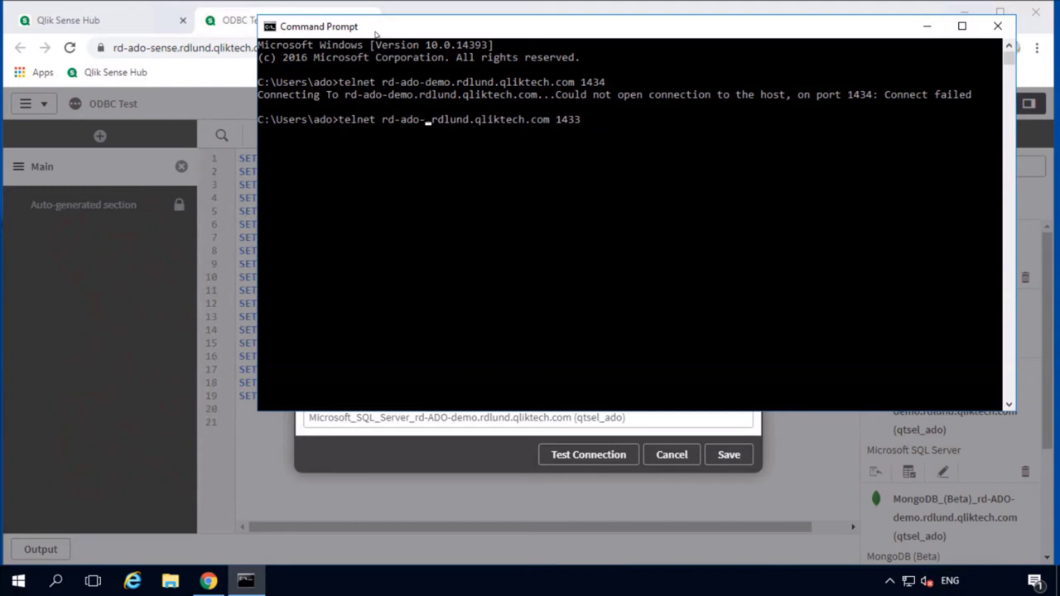
key(Return)
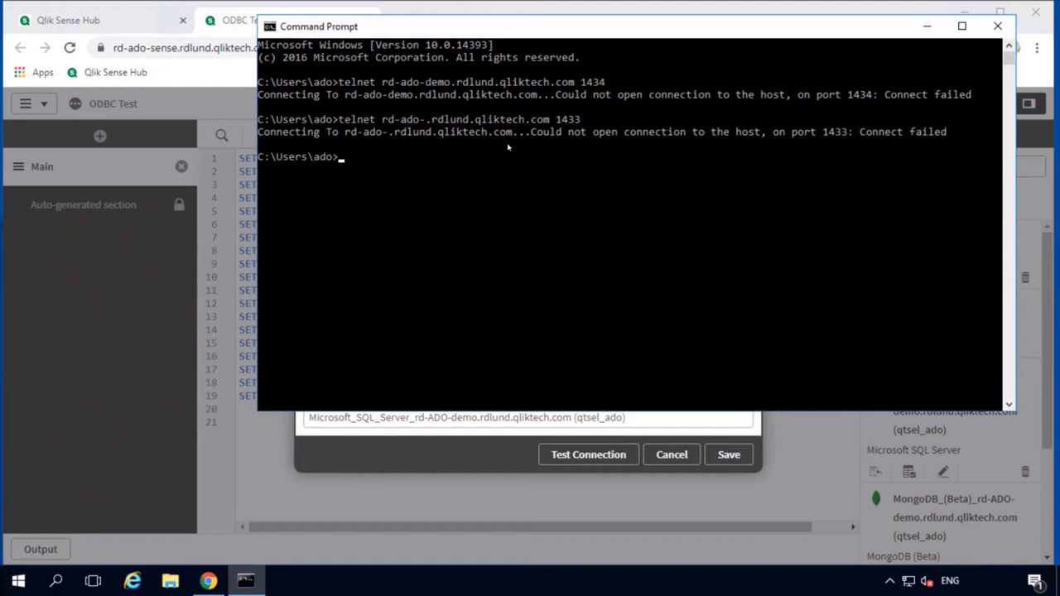
drag(418, 30, 454, 87)
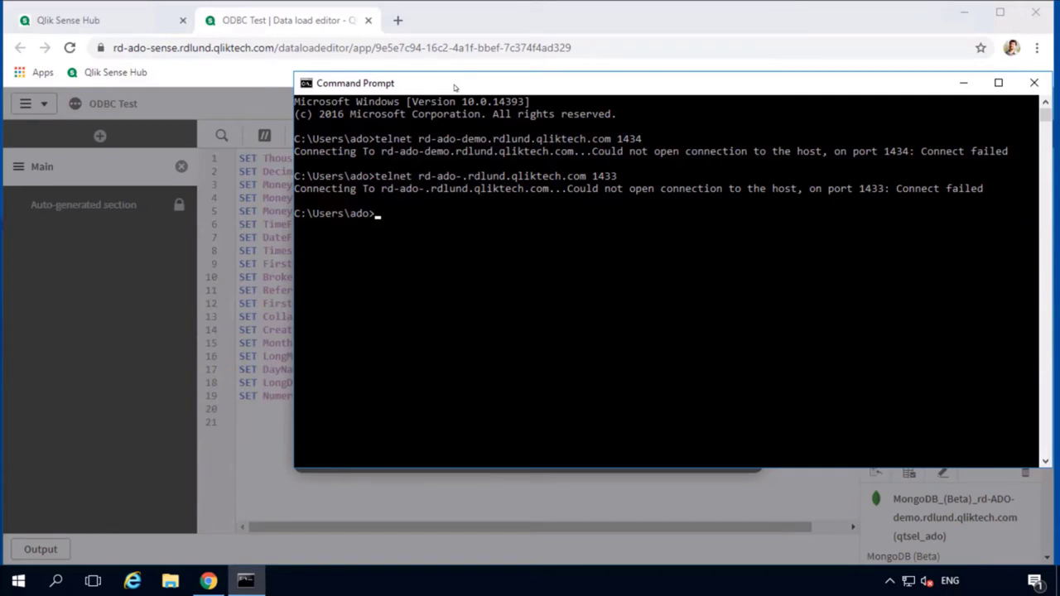
key(alt+Tab)
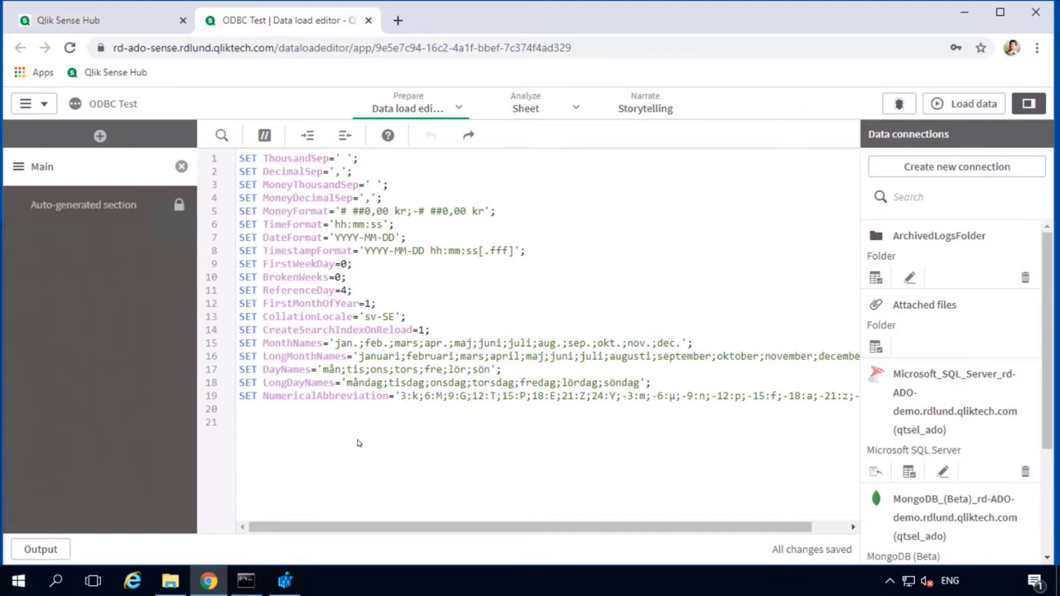
Start a new Microsoft SQL Server connection and paste in the demo server address.
click(931, 175)
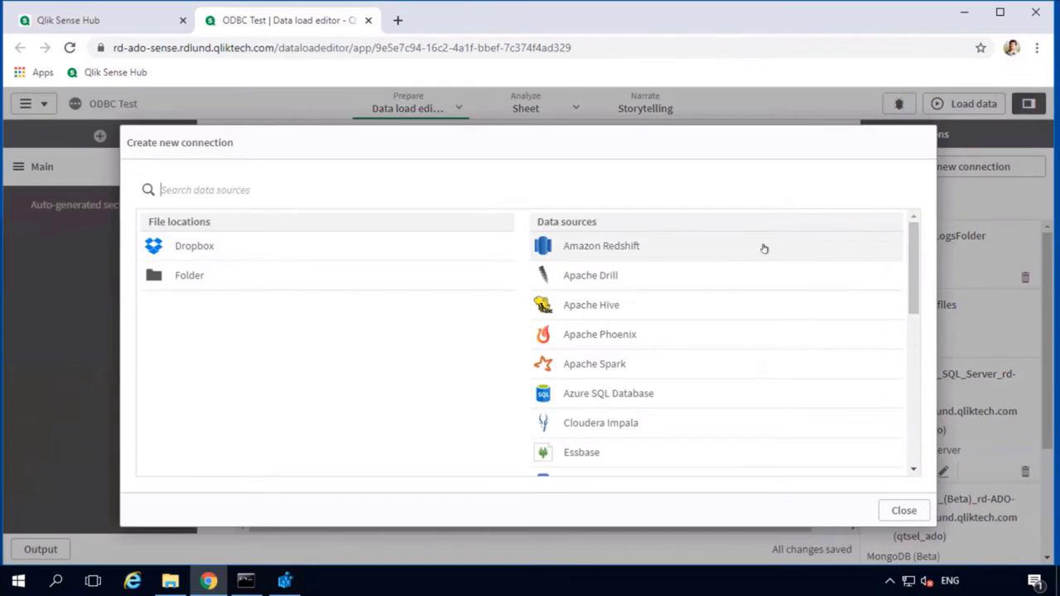
text(SQL)
click(665, 275)
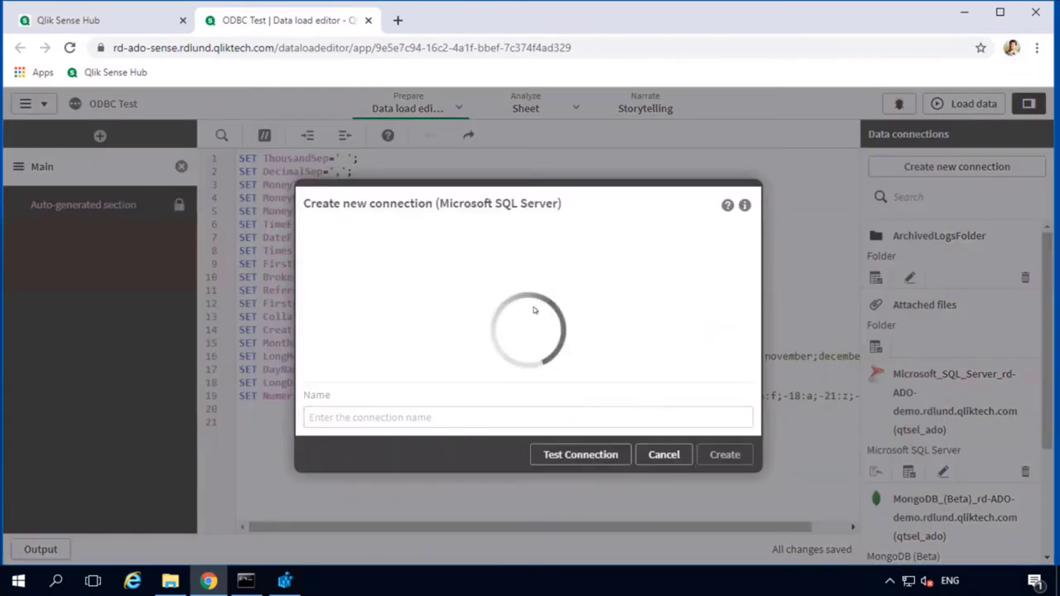
click(349, 284)
text(rd-ADO-demo.rdlund.qliktech.com)
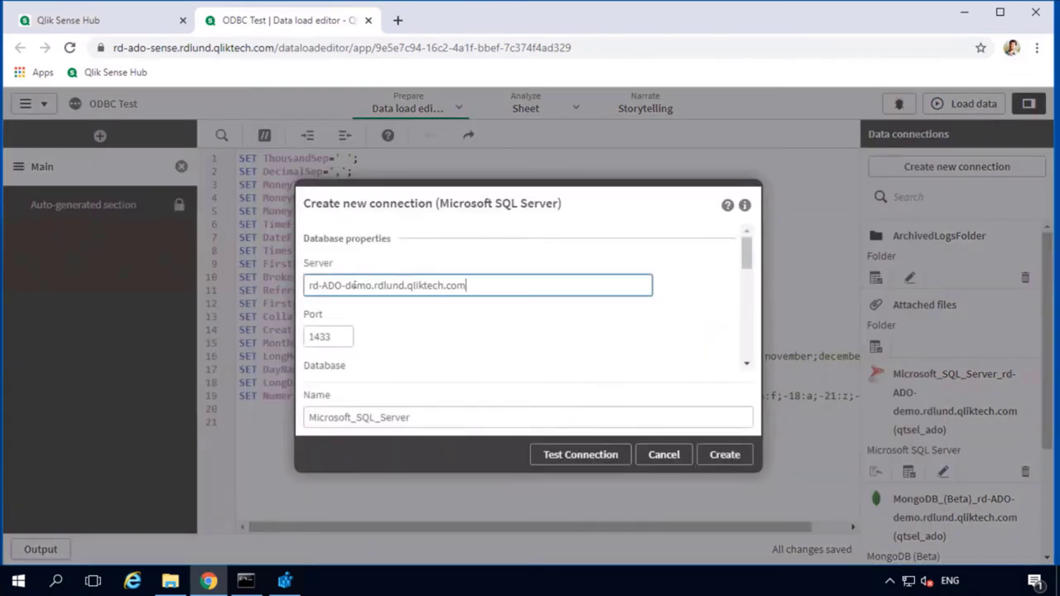
Set the database to master, enter the user name and password, and test the connection.
scroll(747, 263, down, 2)
click(406, 304)
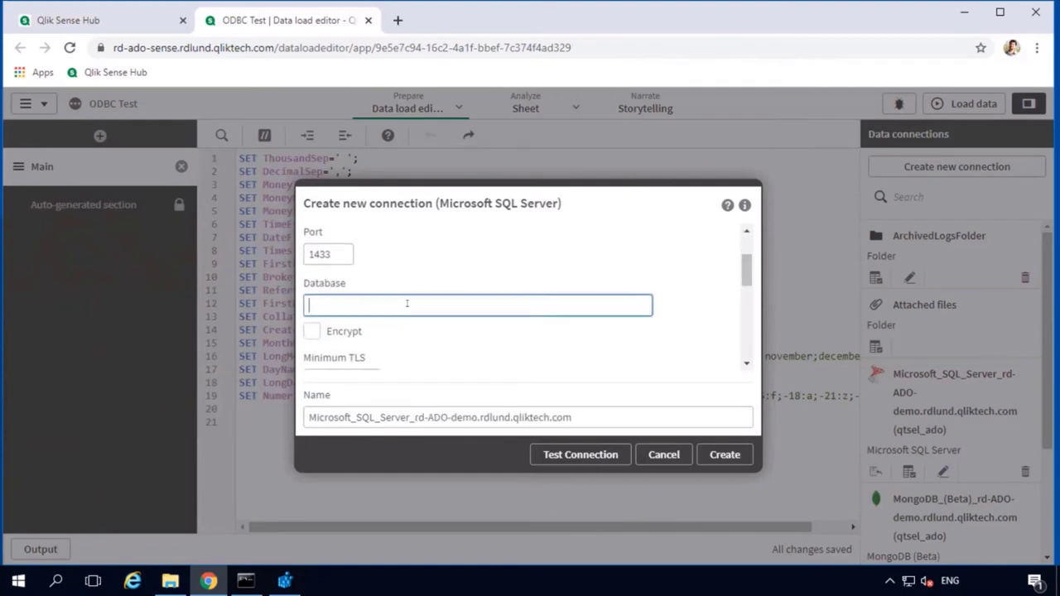
text(master)
drag(745, 263, 743, 308)
scroll(464, 323, down, 2)
click(531, 303)
text(alexey)
key(Tab)
text(•••••••••••••••••)
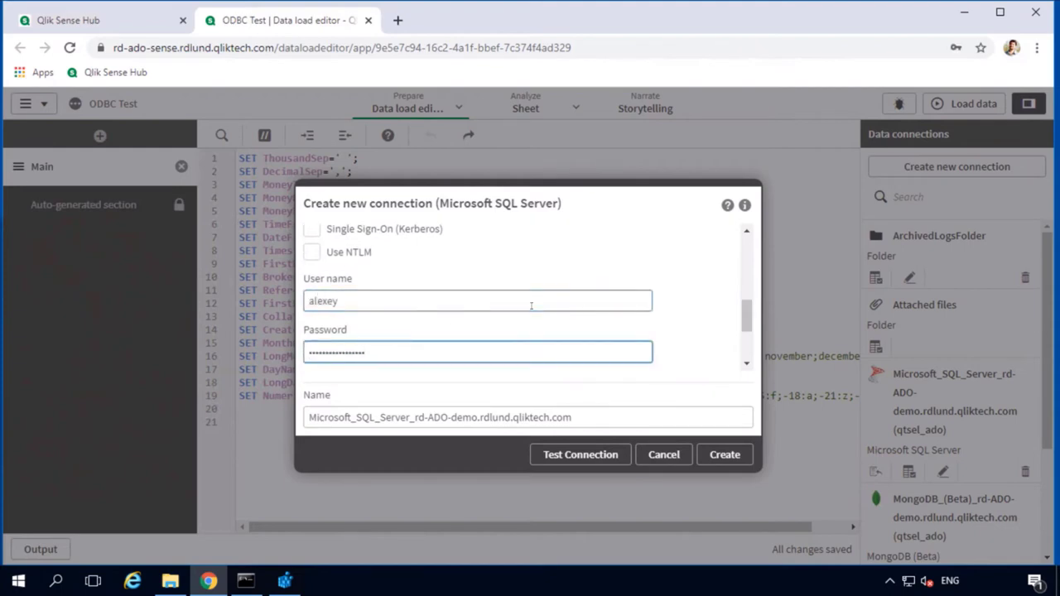
click(598, 457)
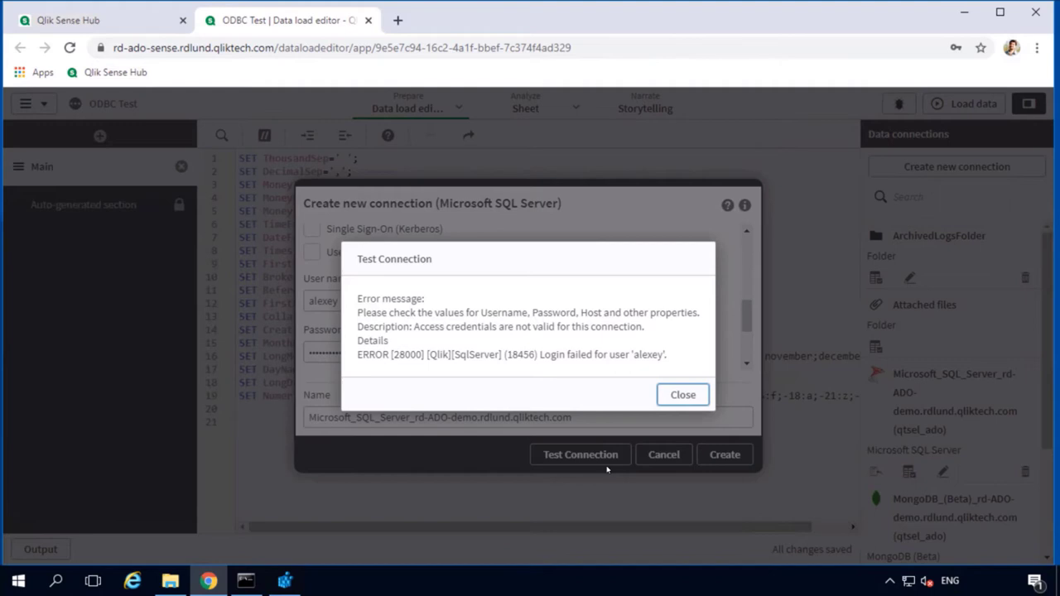
Browse from Custom Data into QvOdbcConnectorPackage\Log and open the RD-ADO-SENSE connector log at its end.
click(169, 581)
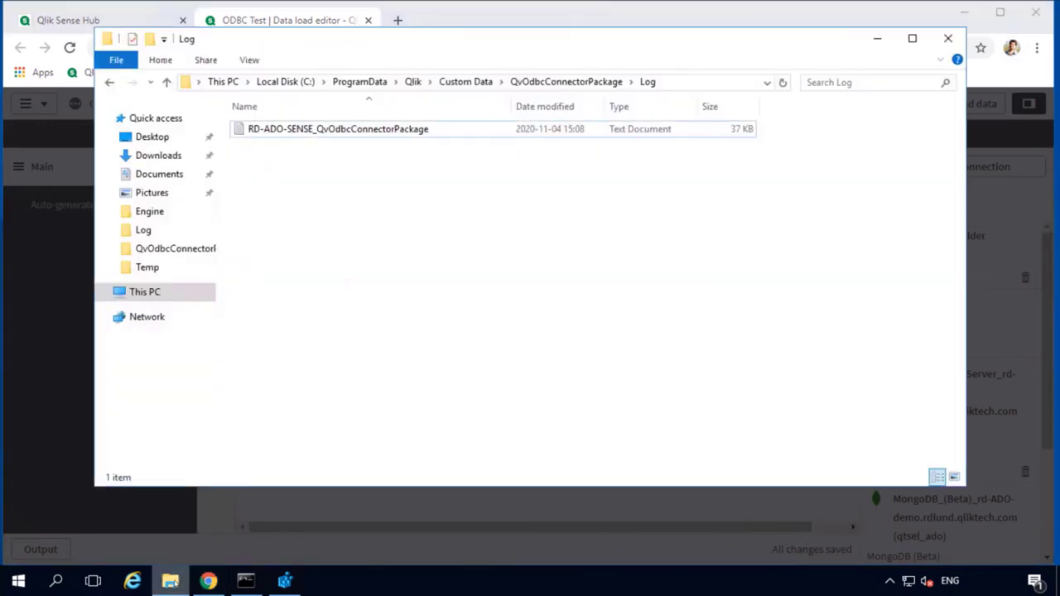
click(448, 83)
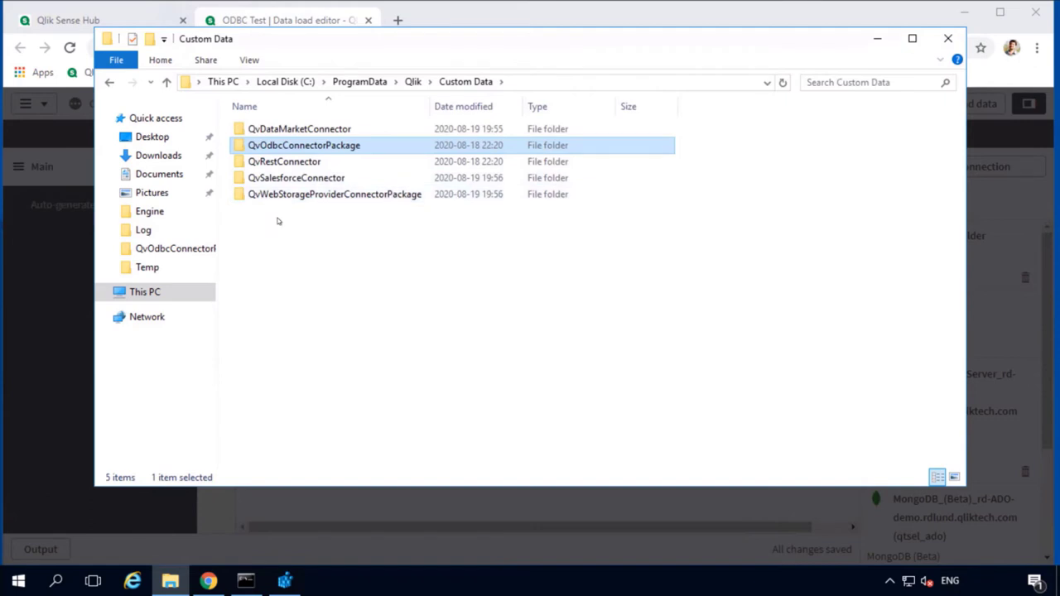
double_click(276, 148)
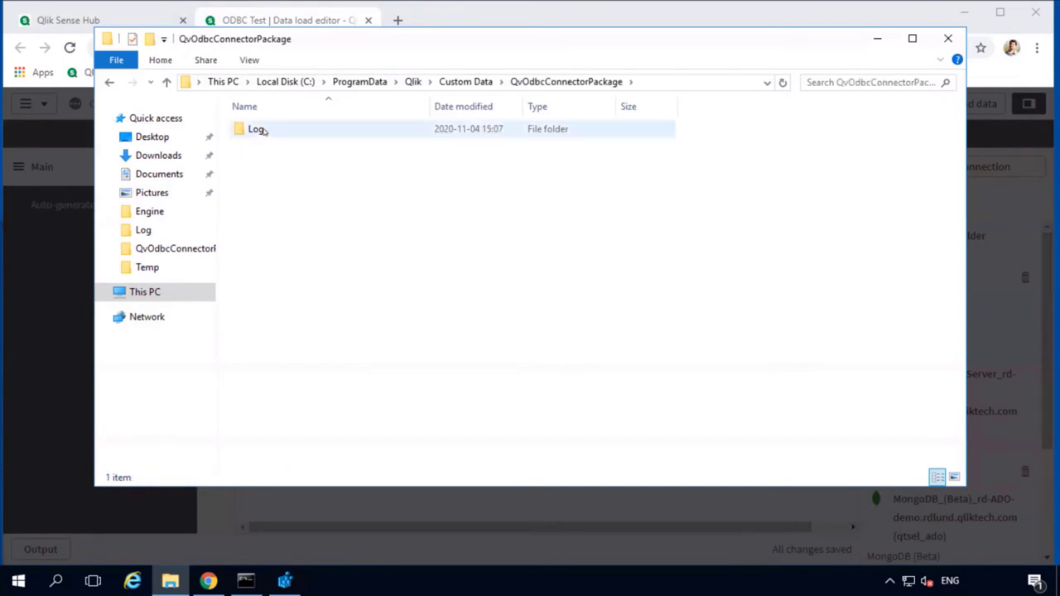
double_click(262, 130)
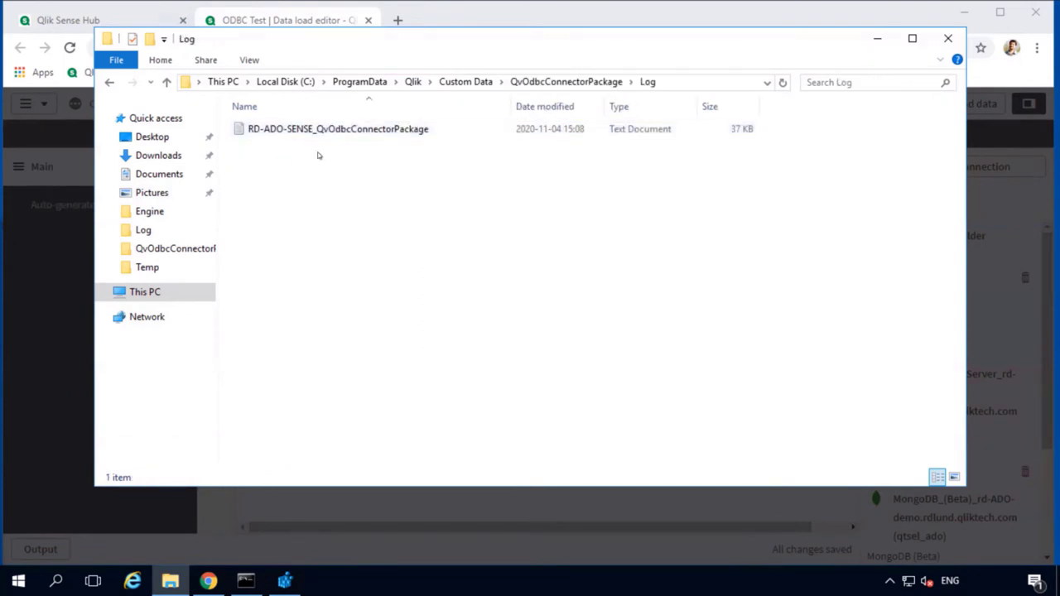
double_click(331, 128)
drag(1026, 108, 1035, 367)
click(1030, 367)
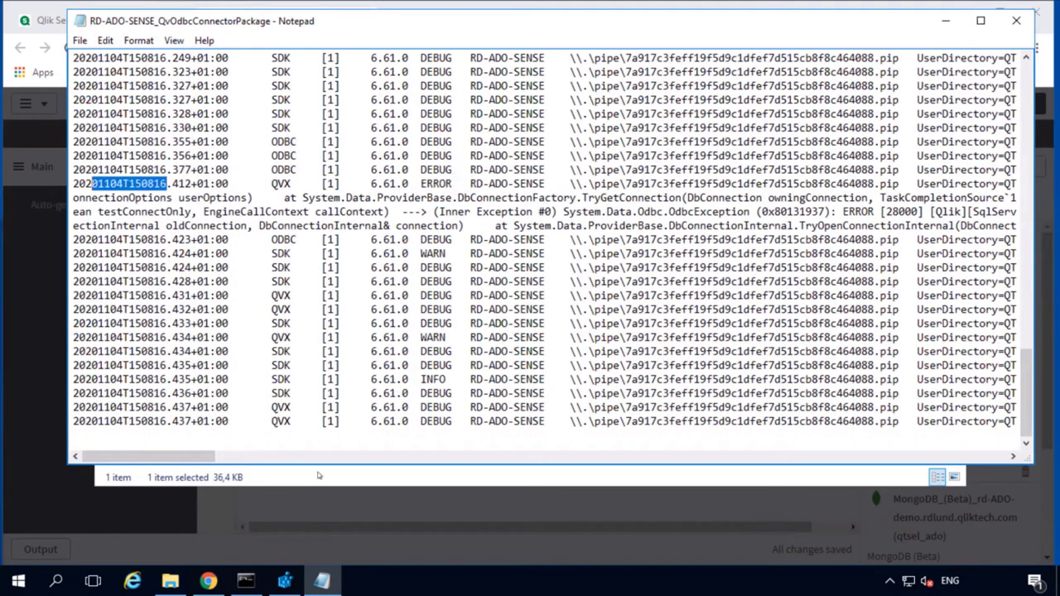
Select the ERROR entry's timestamp and its 'Login failed' message in the log.
key(shift+Home)
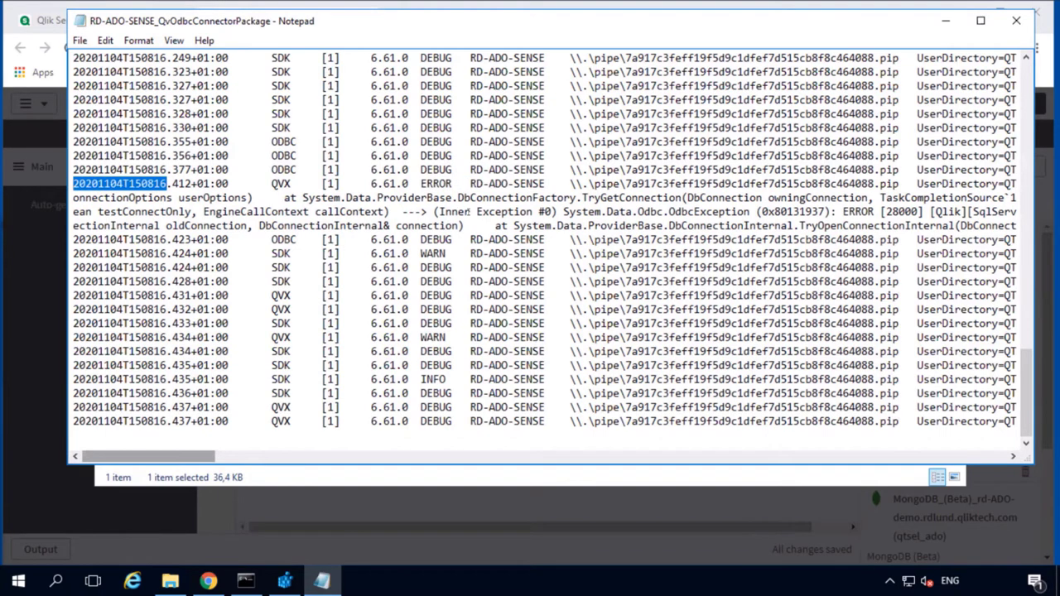
drag(212, 457, 367, 458)
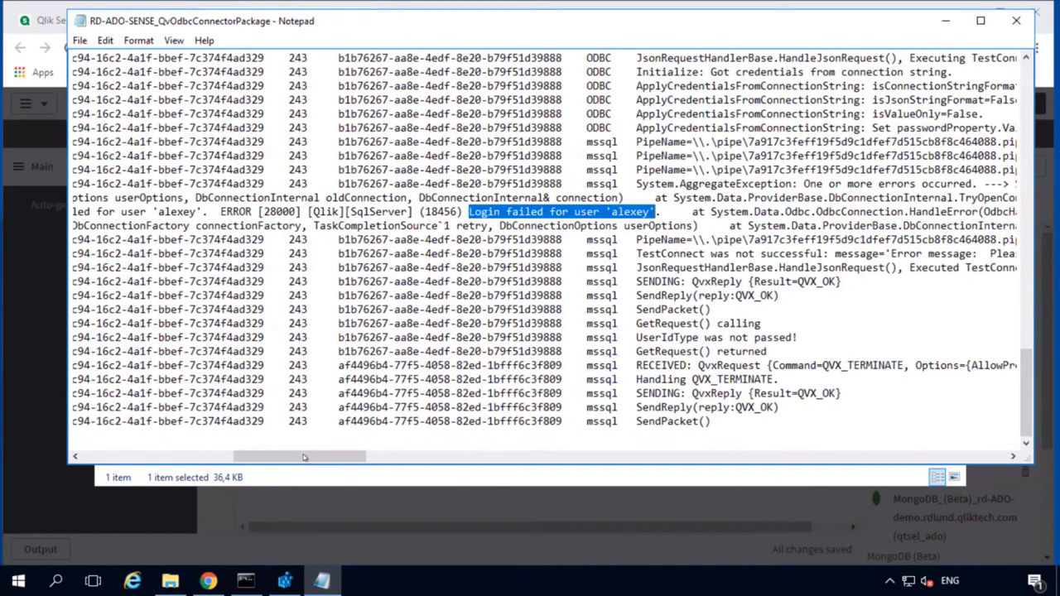
scroll(580, 248, up, 1)
scroll(580, 248, left, 2)
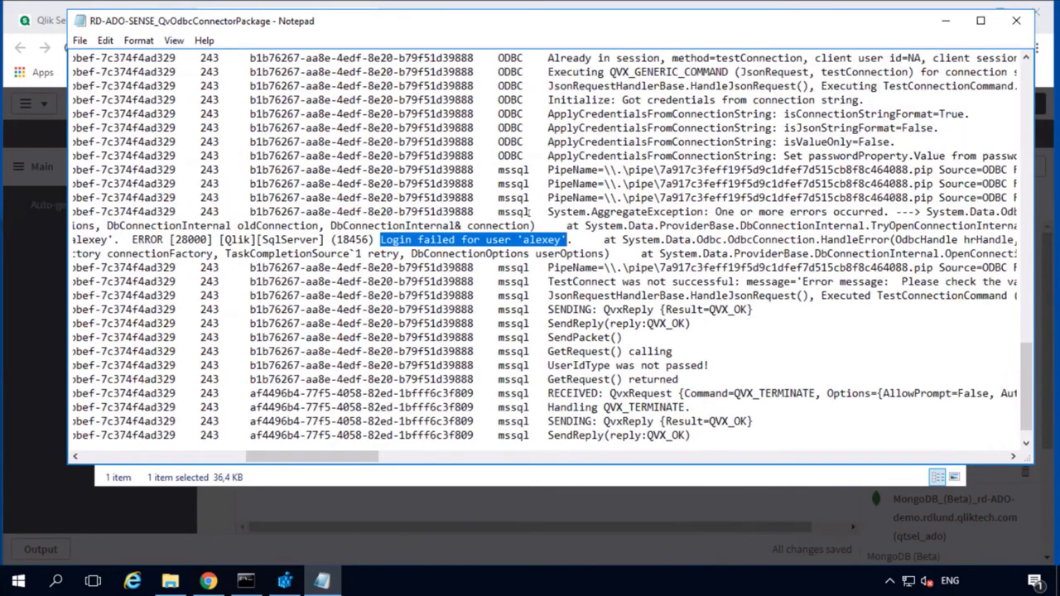
drag(497, 170, 530, 212)
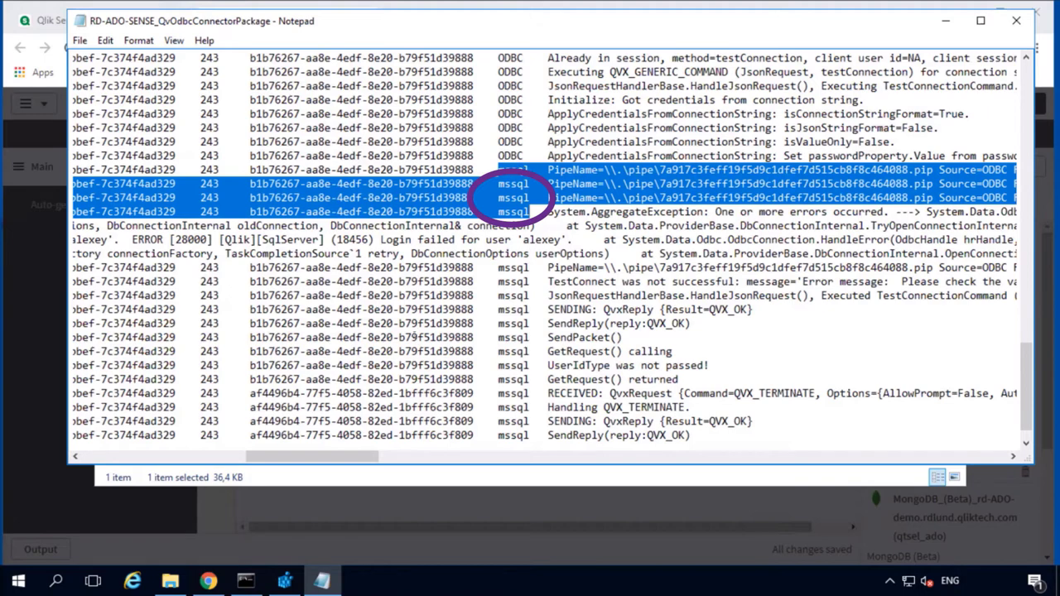
Highlight the INFO, WARN, DEBUG and ERROR level values from the top, then close Notepad.
key(ctrl+Home)
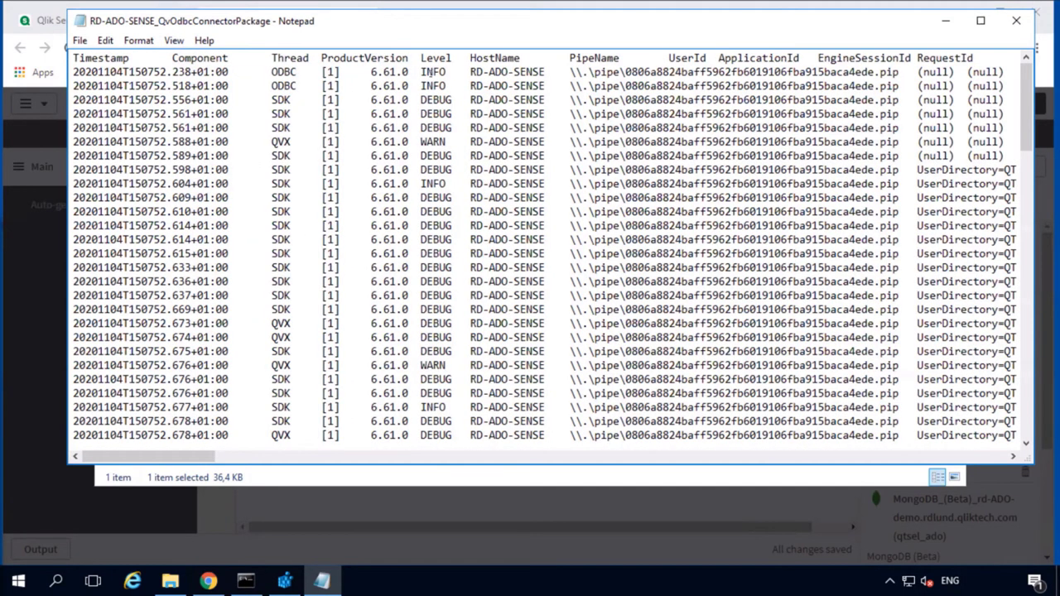
double_click(428, 72)
double_click(432, 141)
double_click(434, 267)
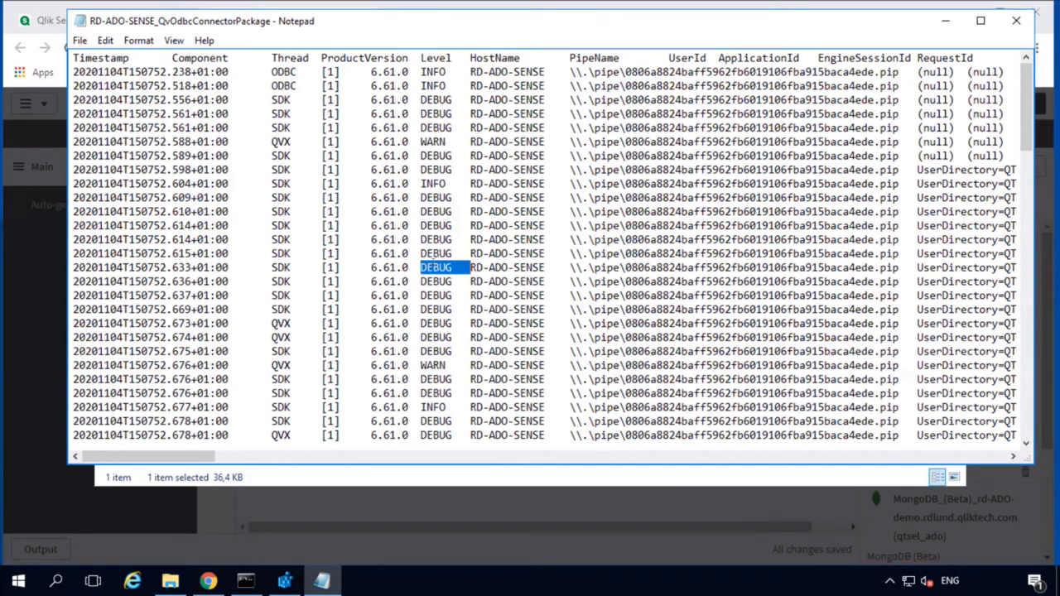
scroll(497, 248, down, 20)
double_click(438, 198)
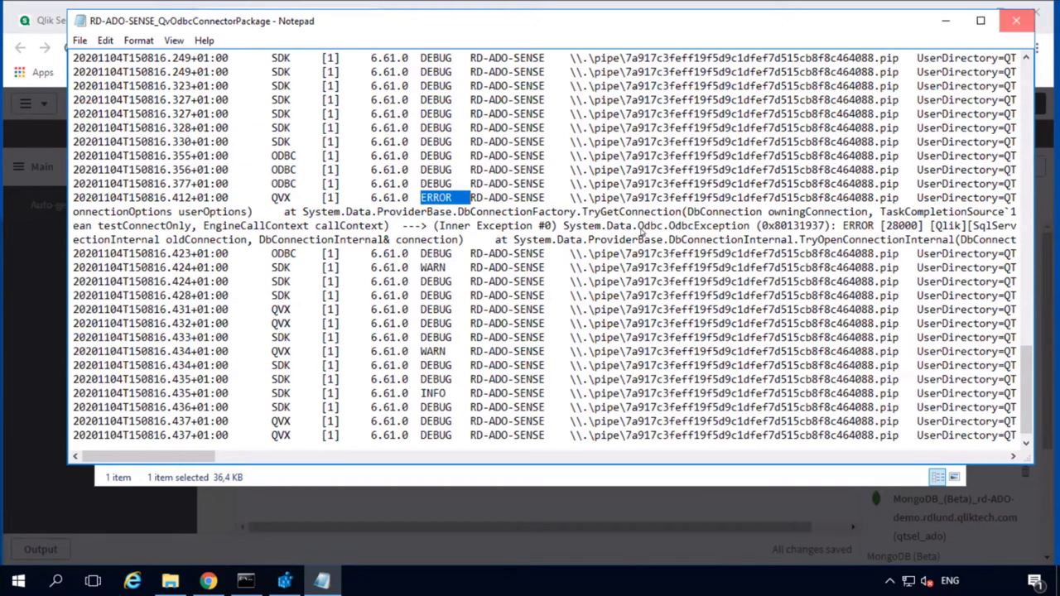
key(alt+F4)
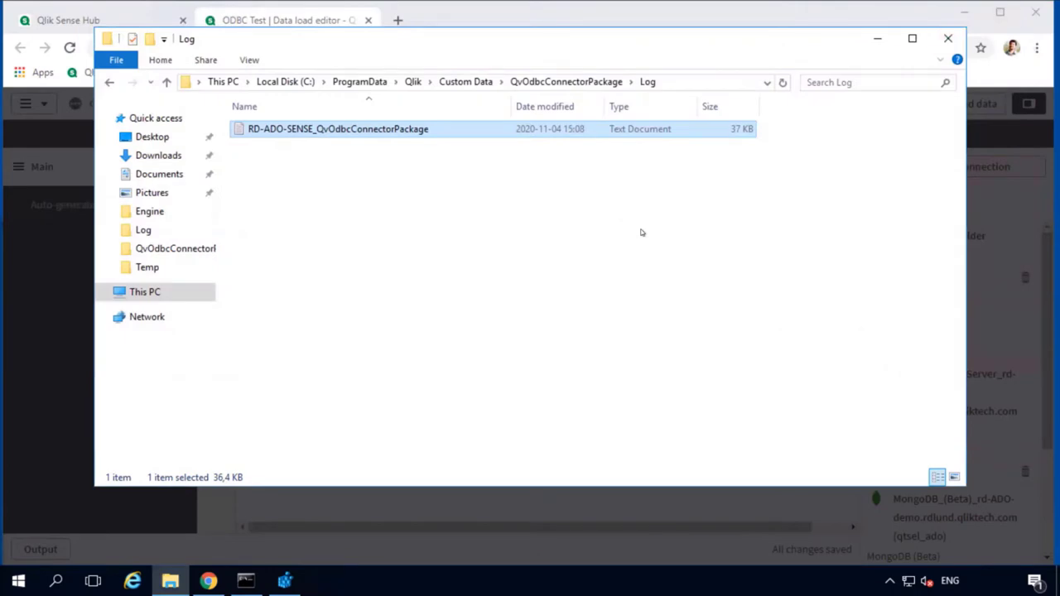
In Registry Editor, open the Qlik SQL Server ODBC Driver's Driver key under HKLM\SOFTWARE\Qlik.
click(284, 580)
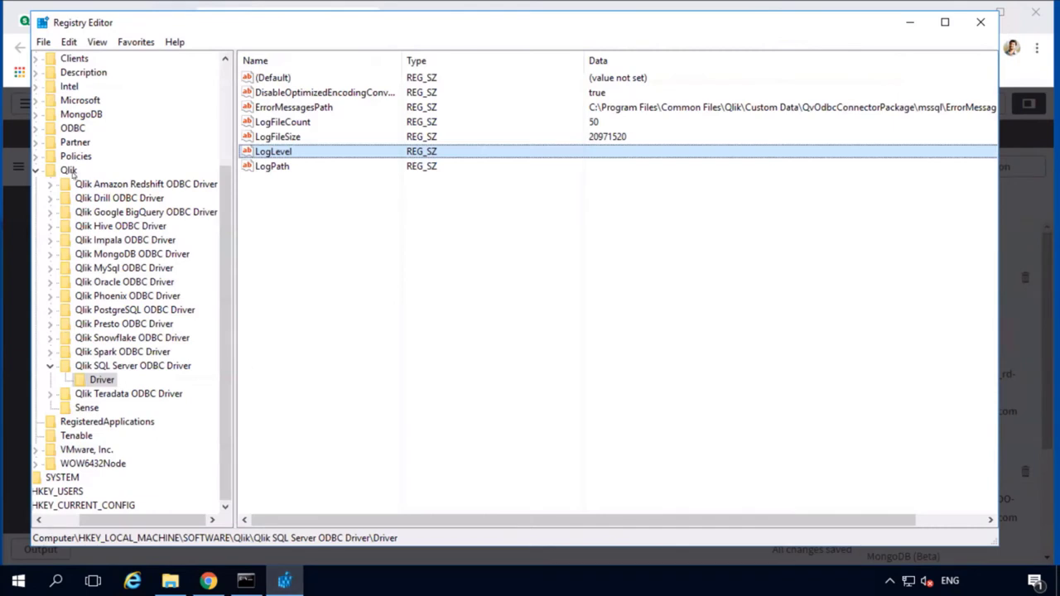
click(69, 171)
scroll(74, 248, up, 3)
drag(129, 520, 50, 523)
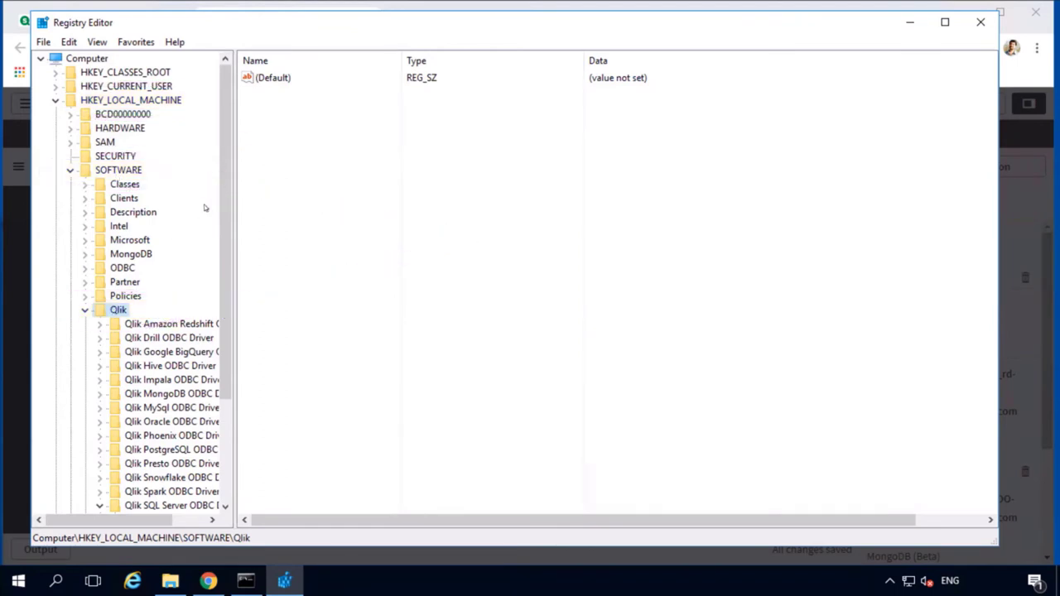
scroll(211, 207, down, 4)
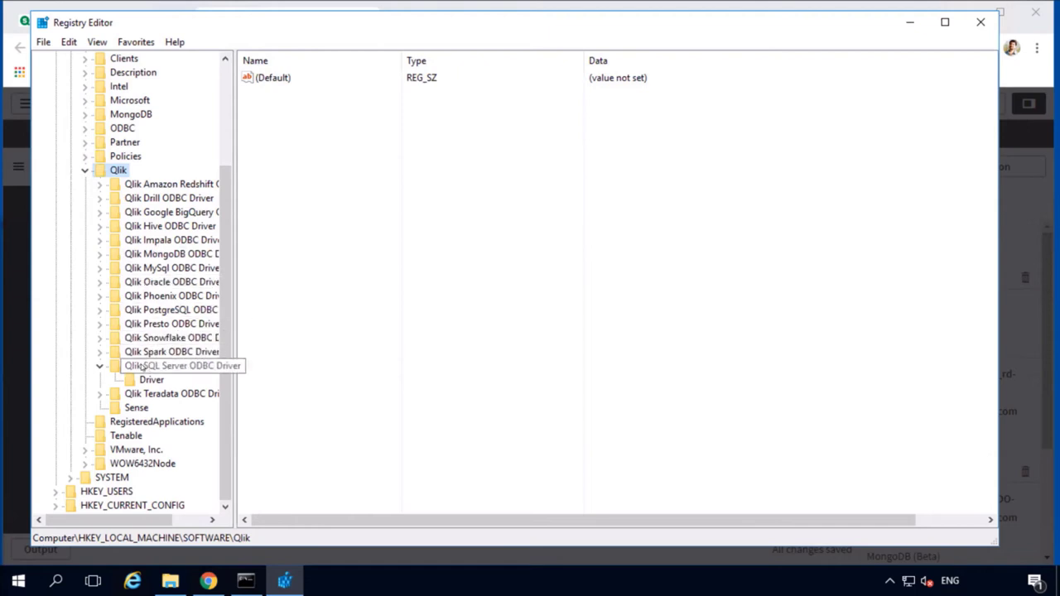
click(161, 369)
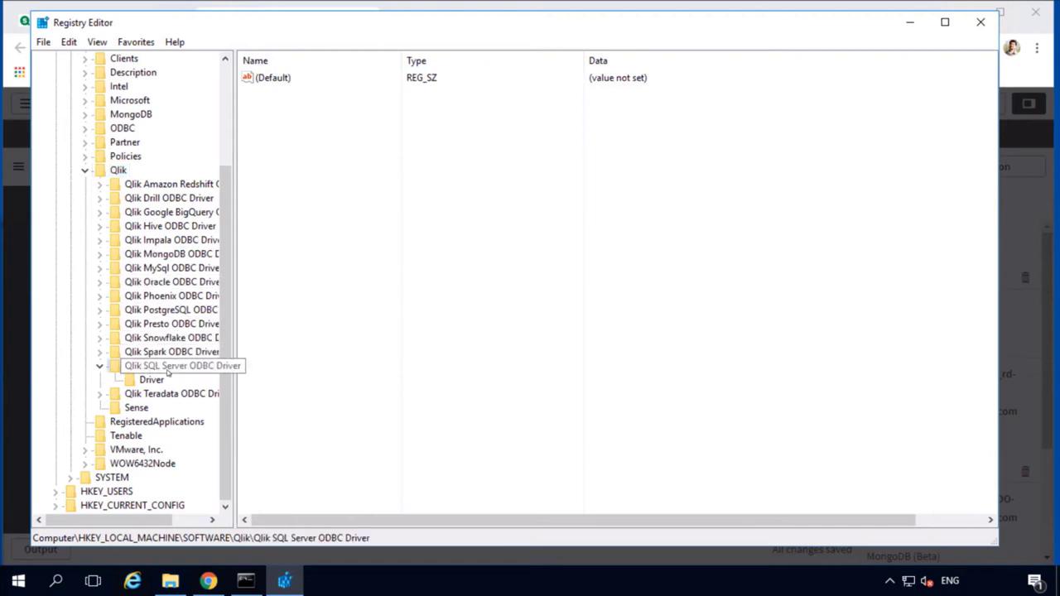
click(153, 380)
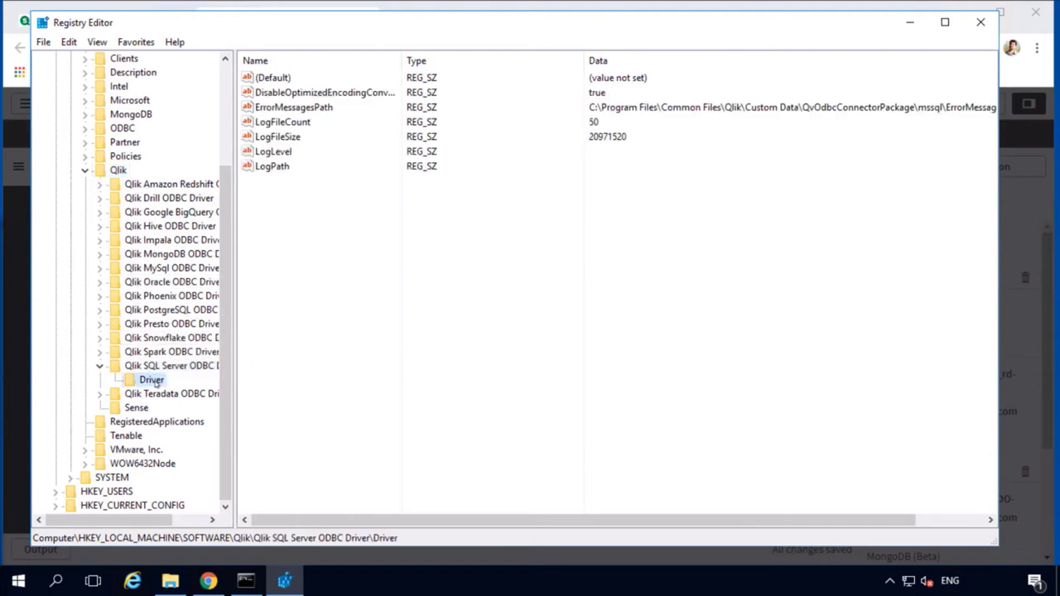
Expand the Presto, PostgreSQL, Phoenix, Oracle and MySql driver keys, then select LogPath.
click(99, 324)
click(100, 309)
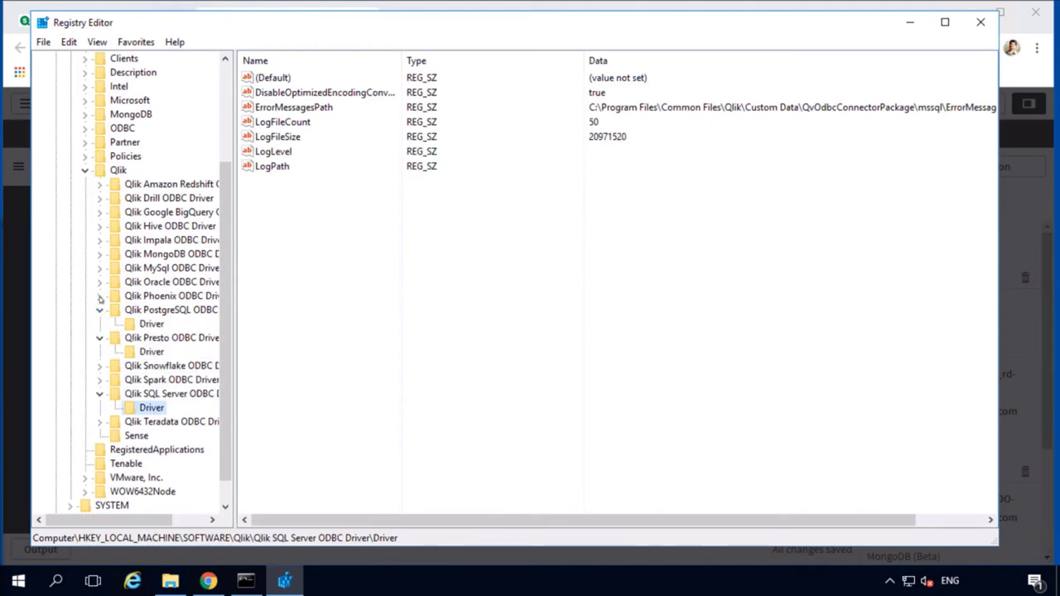
click(100, 296)
click(99, 282)
click(99, 267)
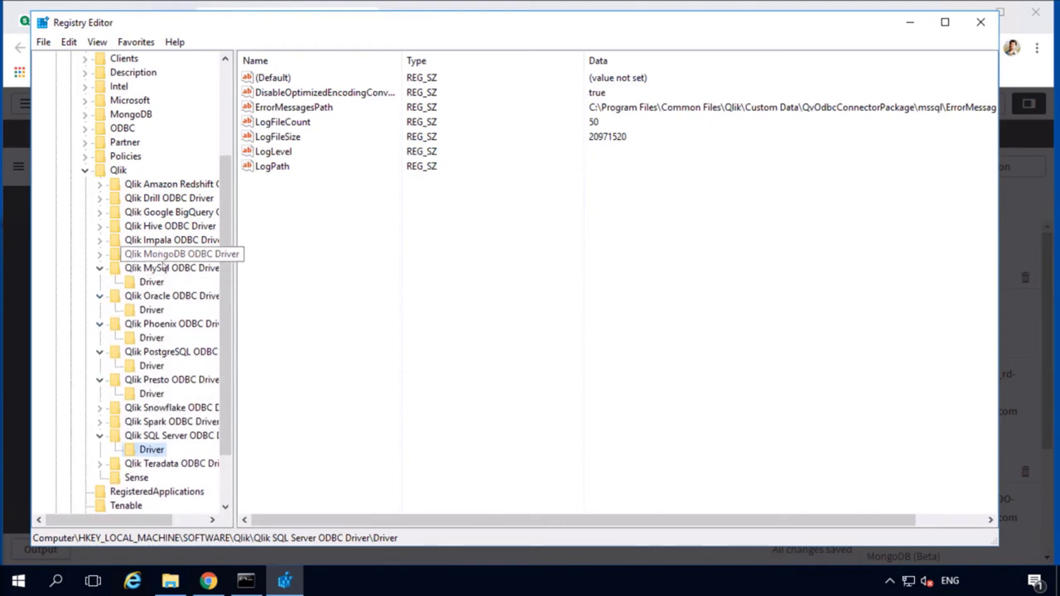
scroll(223, 323, down, 2)
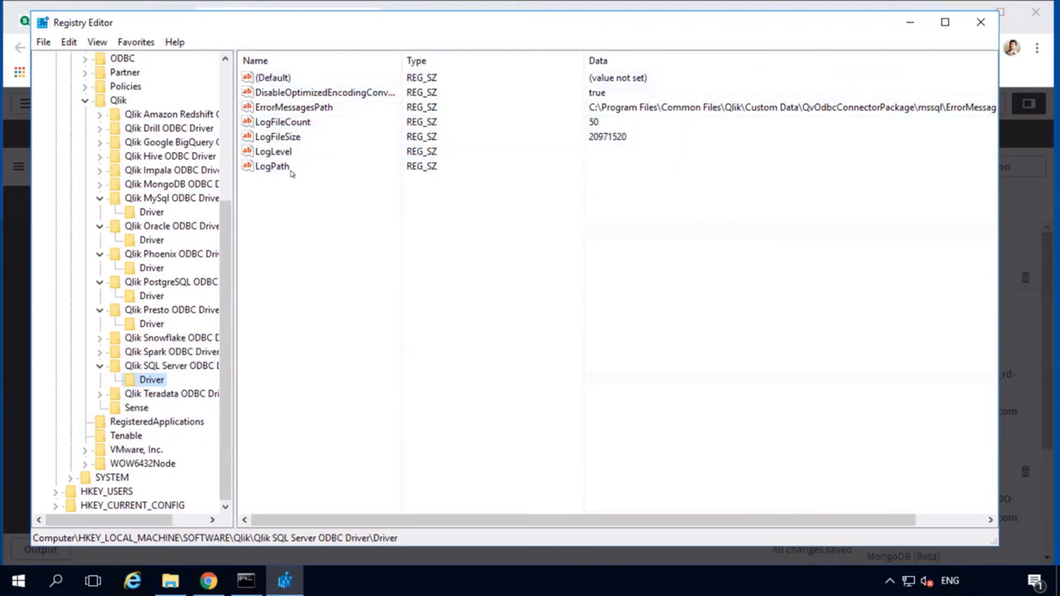
click(281, 168)
Change the SQL Server driver's LogLevel value to 6.
click(276, 153)
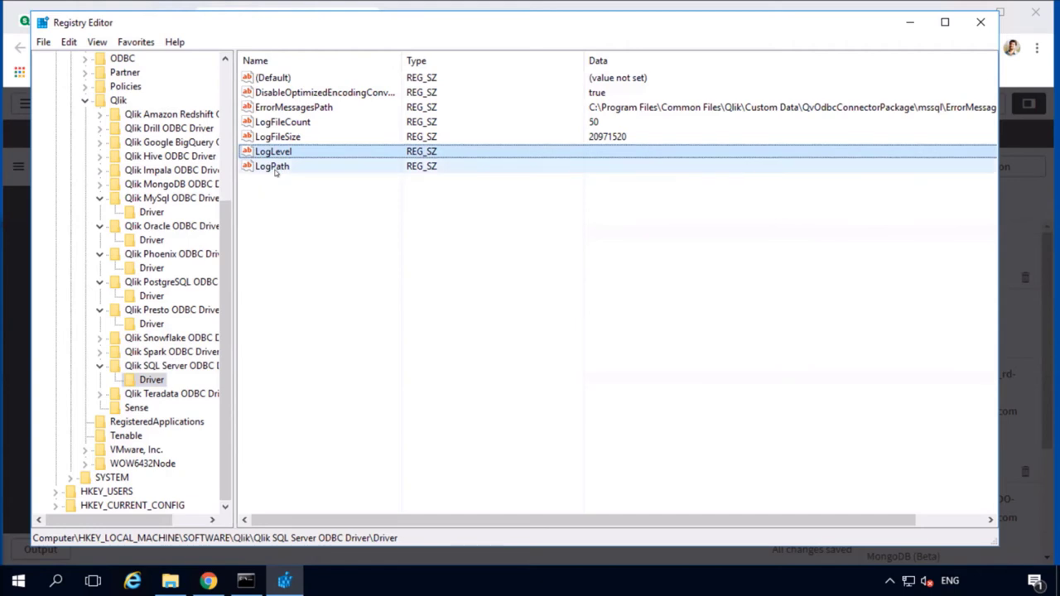
click(285, 171)
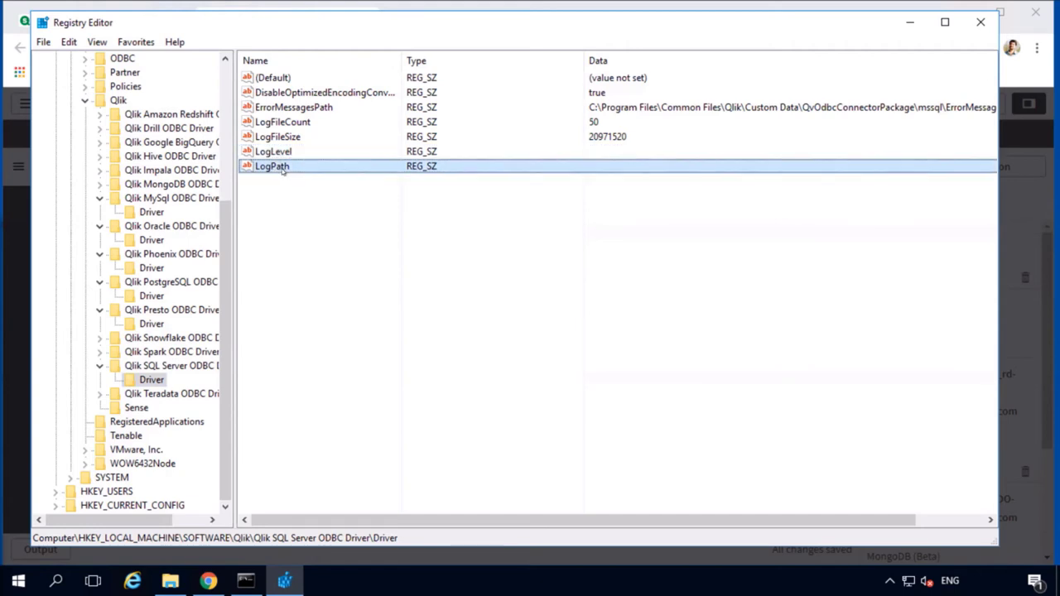
click(267, 154)
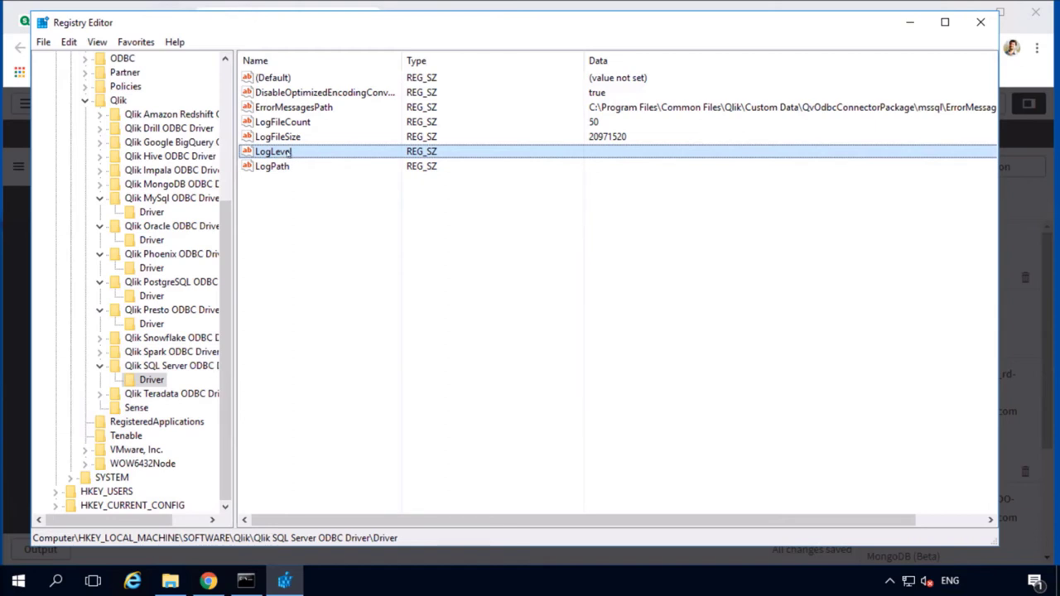
double_click(285, 152)
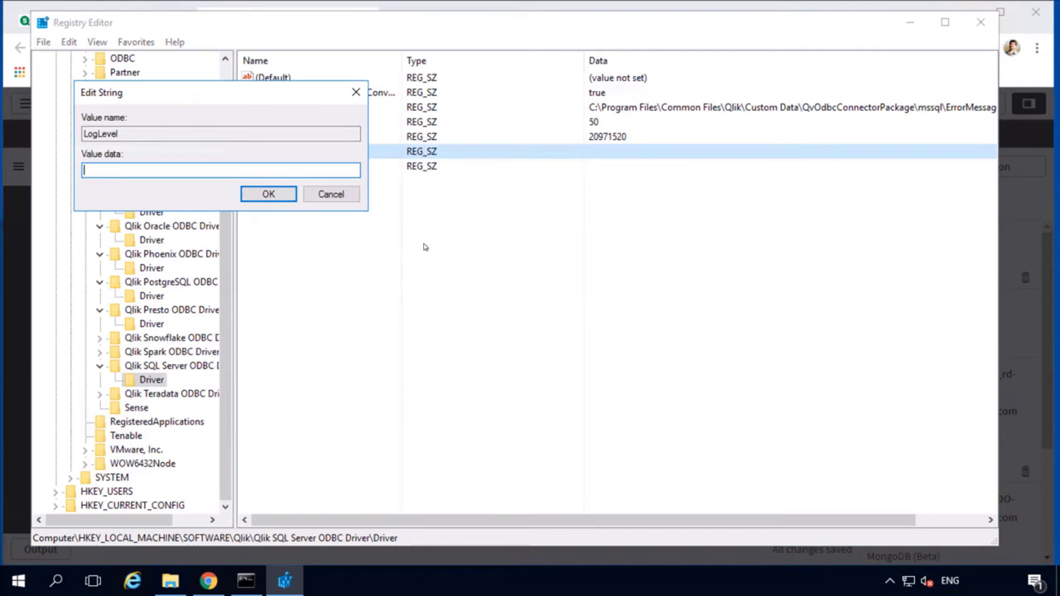
text(6)
click(278, 196)
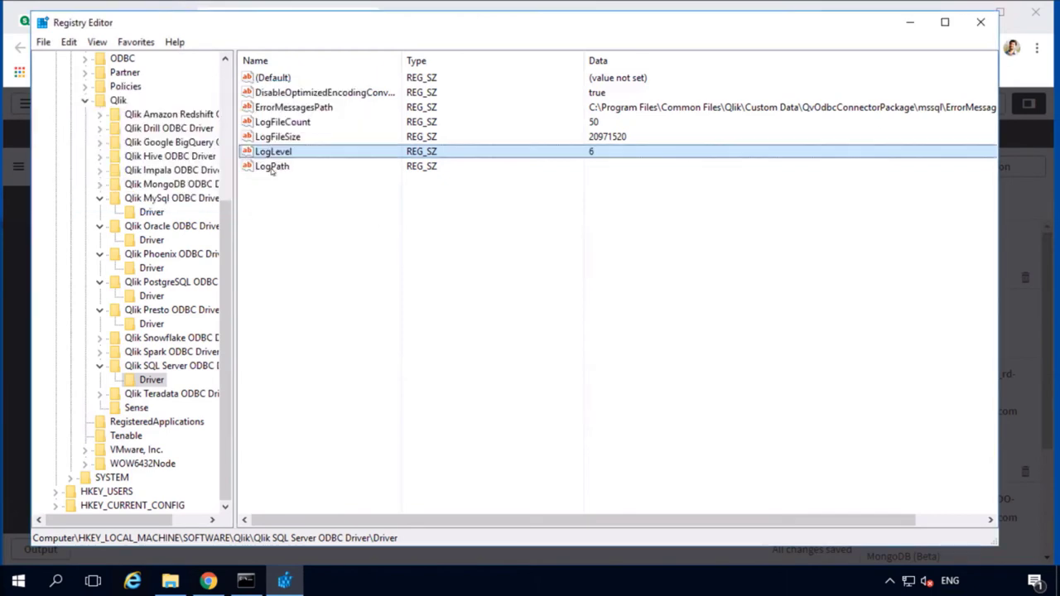
Select LogPath and bring the connector's Log folder forward with its full path shown as text.
click(272, 166)
click(184, 572)
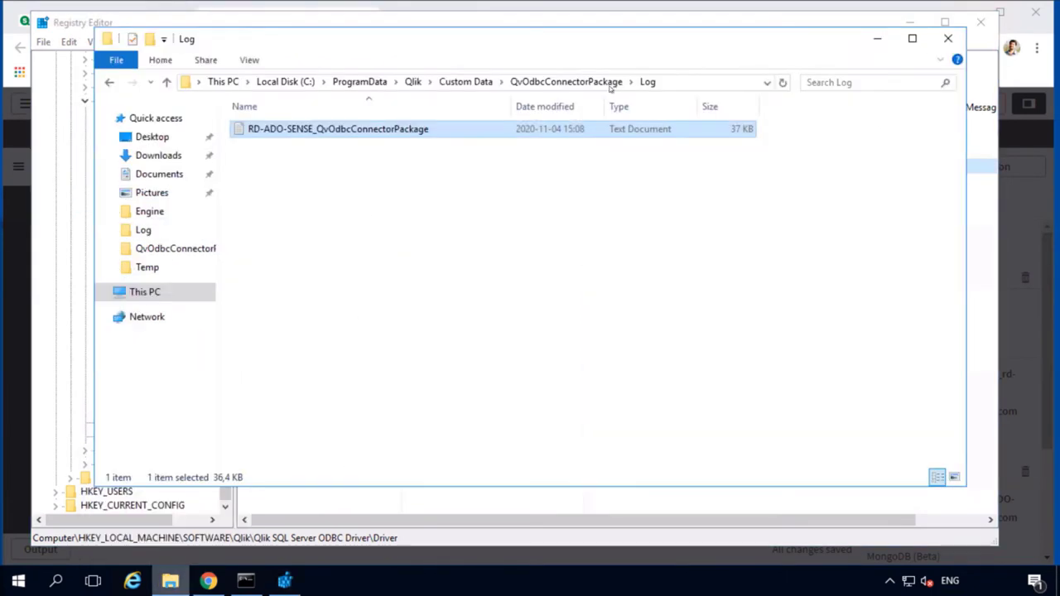
click(697, 86)
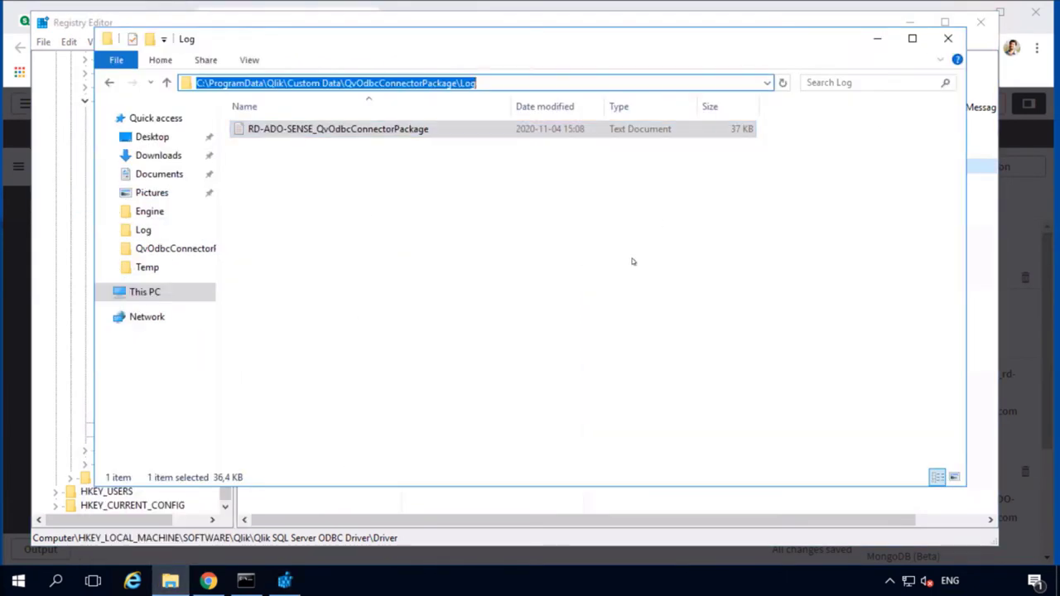
Copy the Log folder path from Explorer and paste it into the driver's LogPath value.
right_click(443, 85)
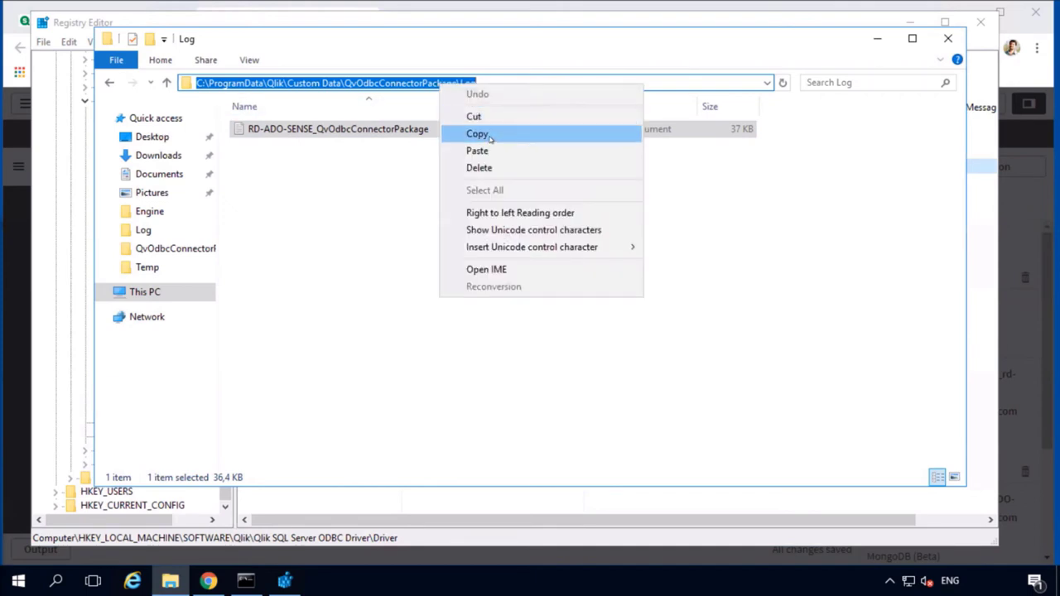
click(474, 132)
click(468, 197)
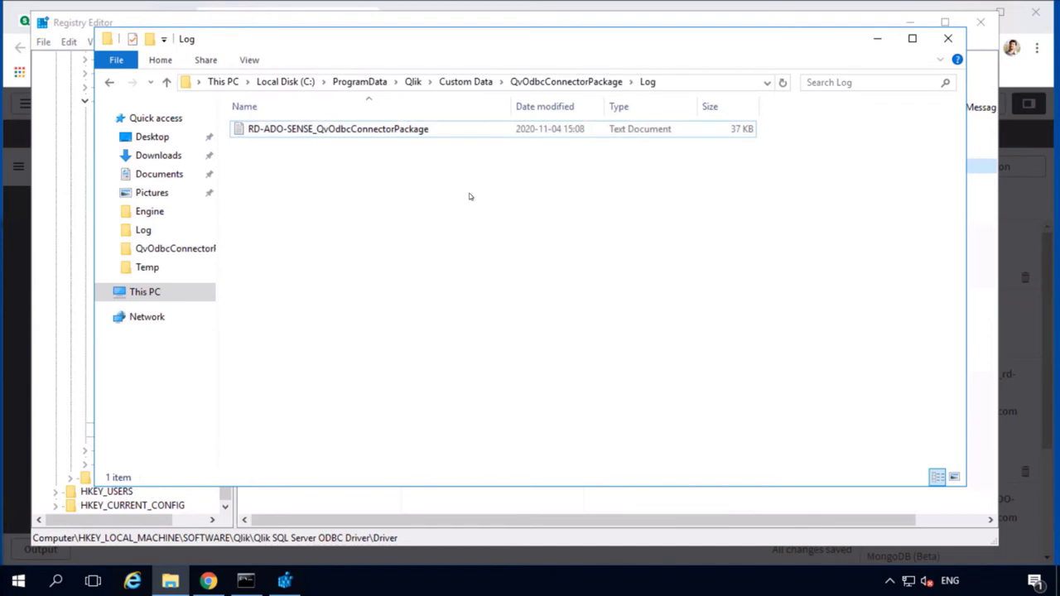
key(alt+Tab)
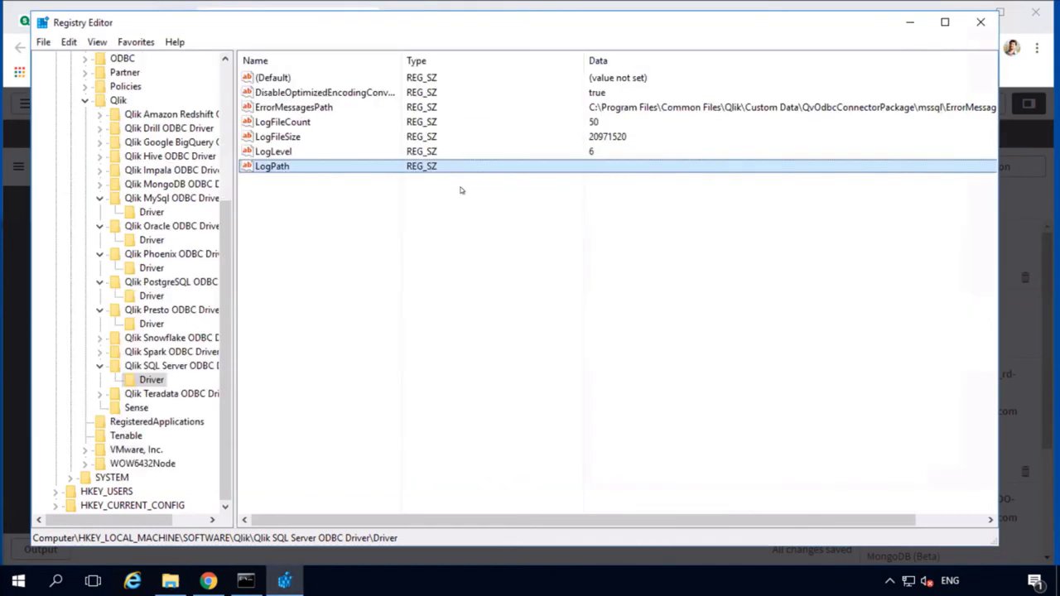
double_click(269, 168)
key(ctrl+v)
click(280, 196)
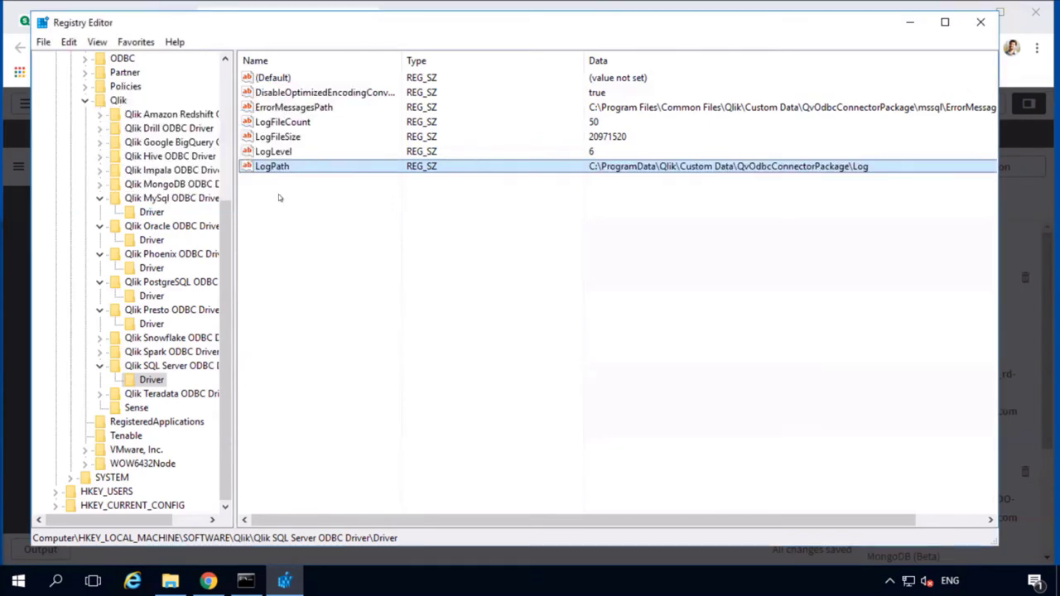
Dismiss the login-failed error, rerun the SQL Server connection test, and return to the Log folder.
click(208, 580)
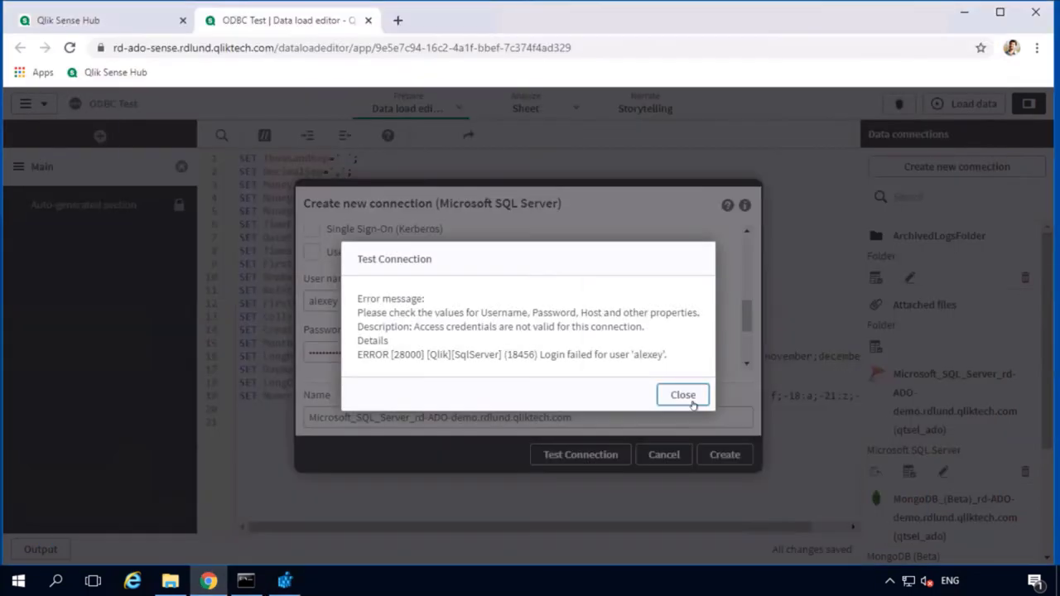
click(679, 395)
click(577, 460)
click(170, 582)
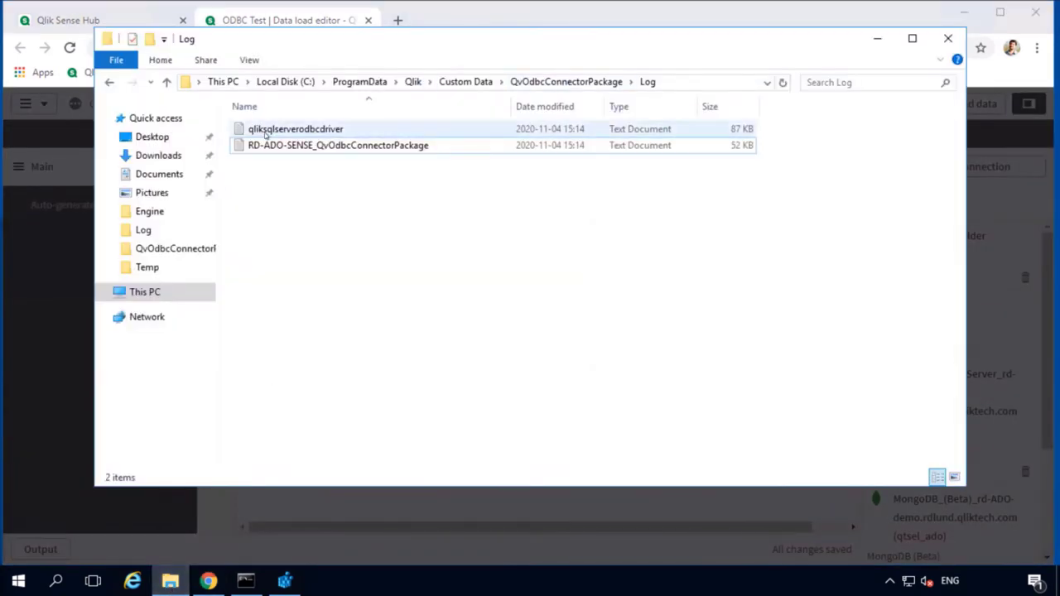
Open the qliksqlserverodbcdriver log in Notepad and scroll down through its login trace entries.
double_click(337, 131)
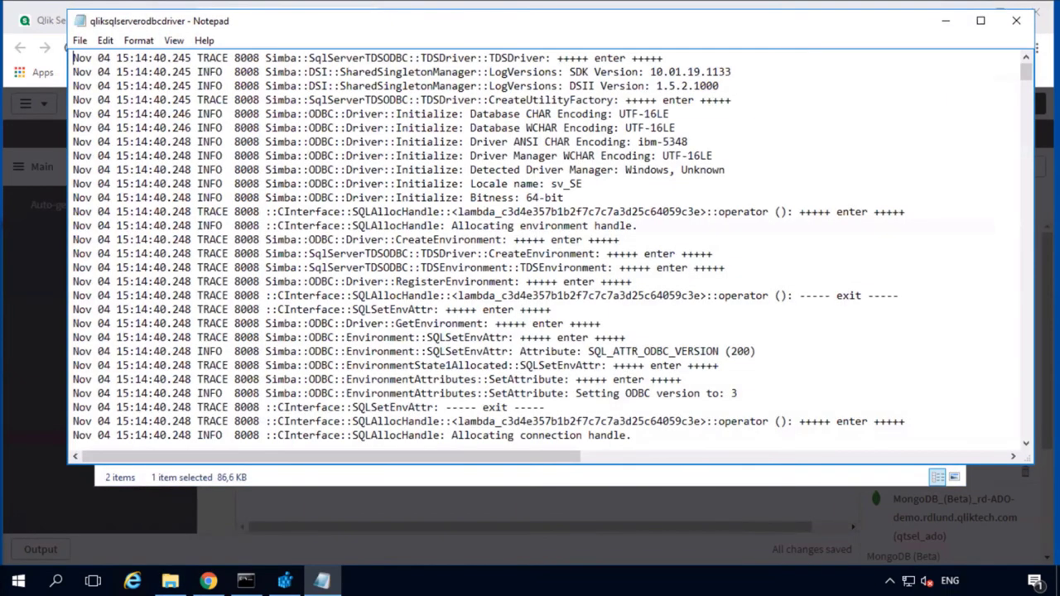
drag(1025, 75, 1012, 179)
scroll(554, 260, down, 12)
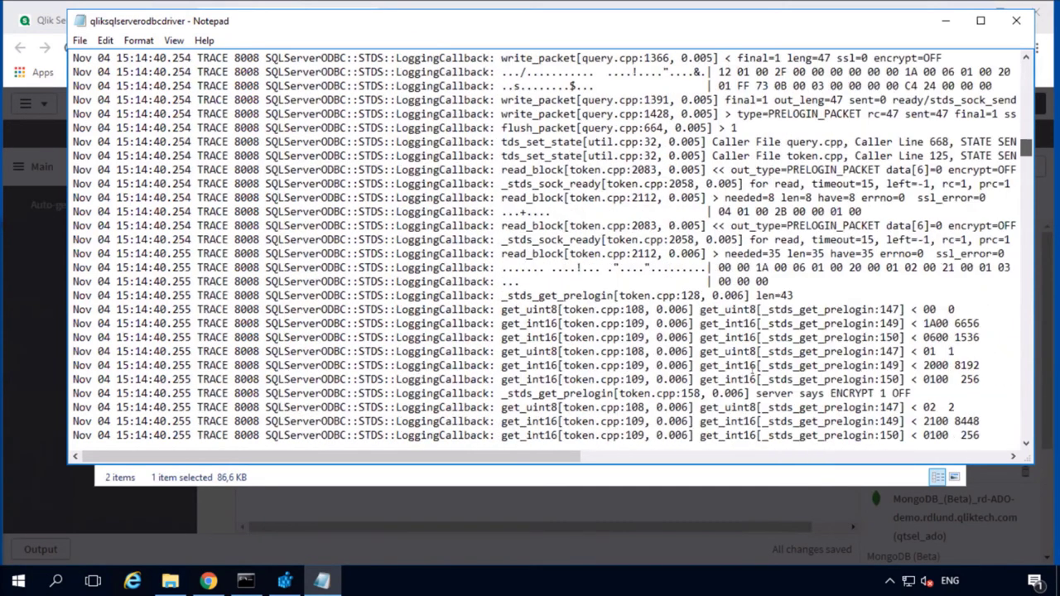
scroll(997, 190, down, 15)
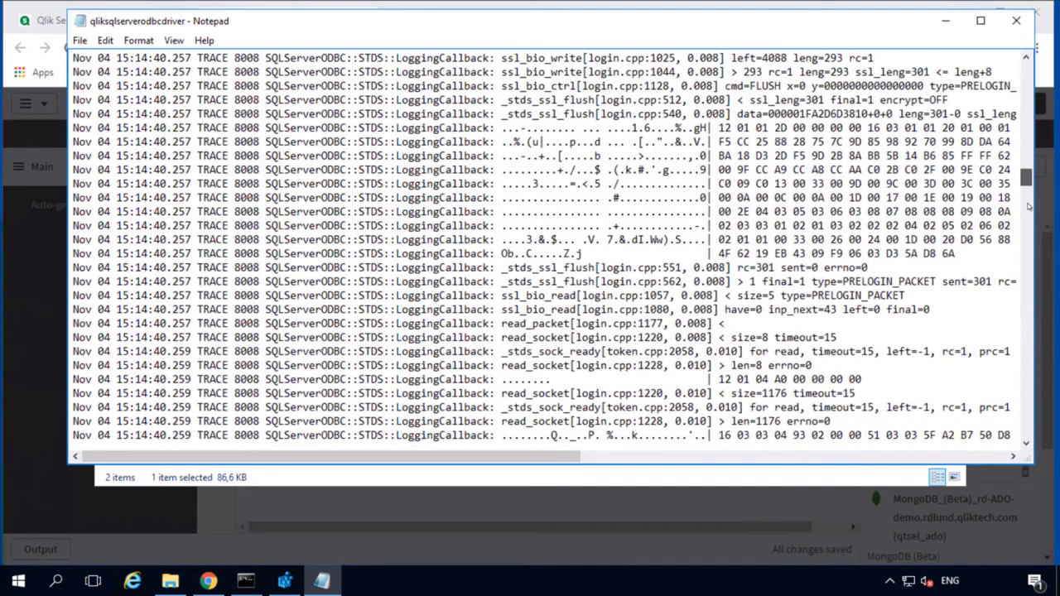
scroll(1030, 238, down, 12)
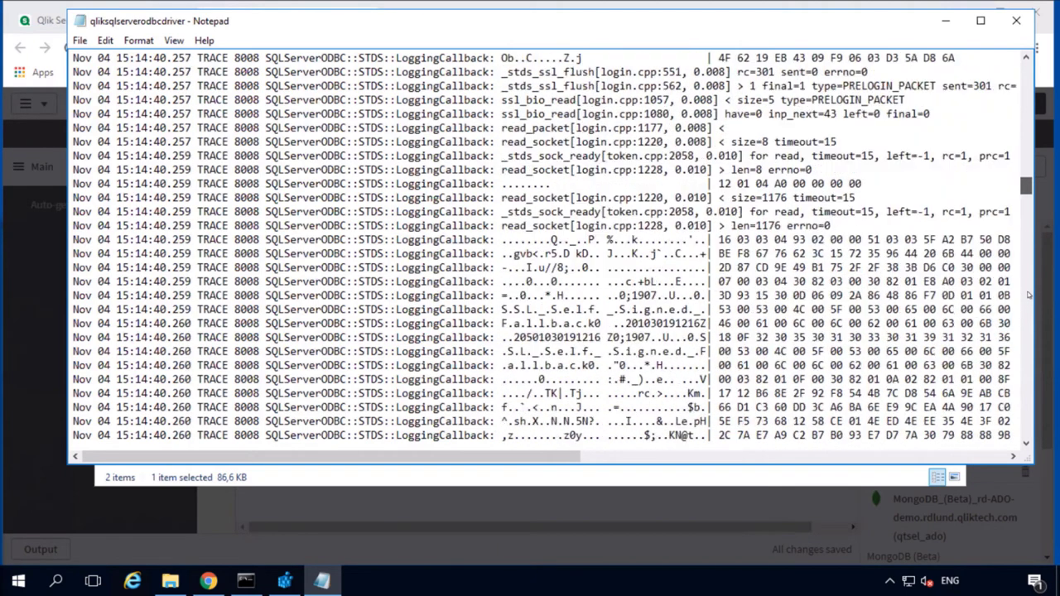
scroll(1029, 308, down, 6)
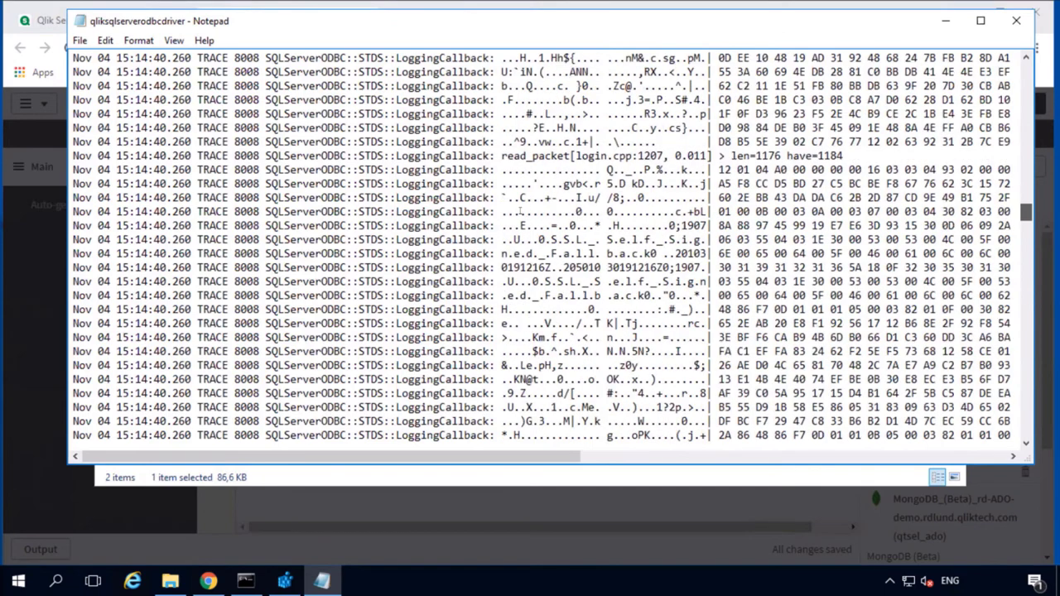
scroll(546, 248, down, 6)
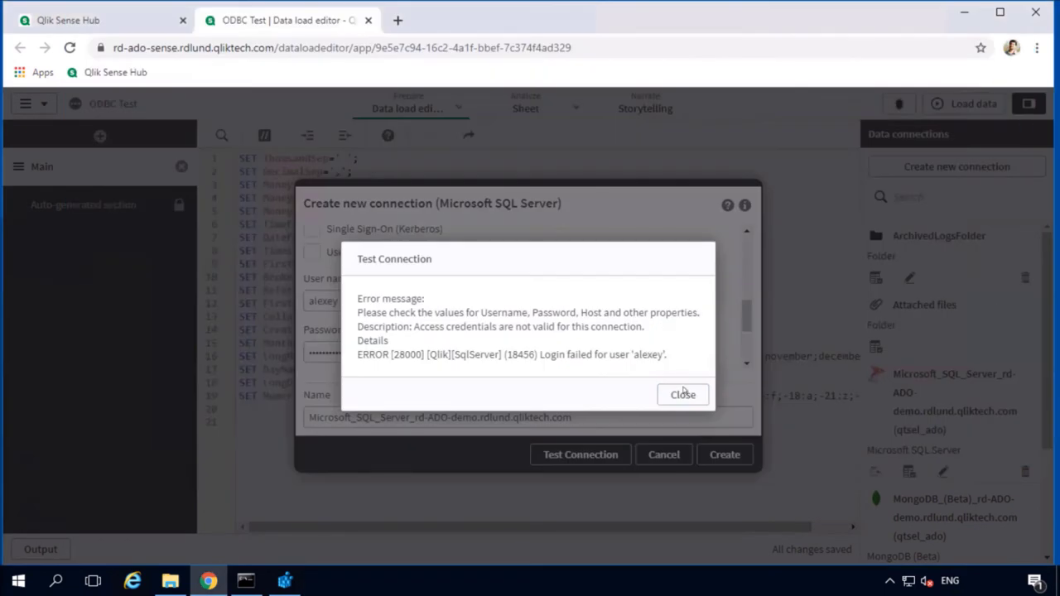
Dismiss the login-failed message and enter the domain user name and password.
click(683, 394)
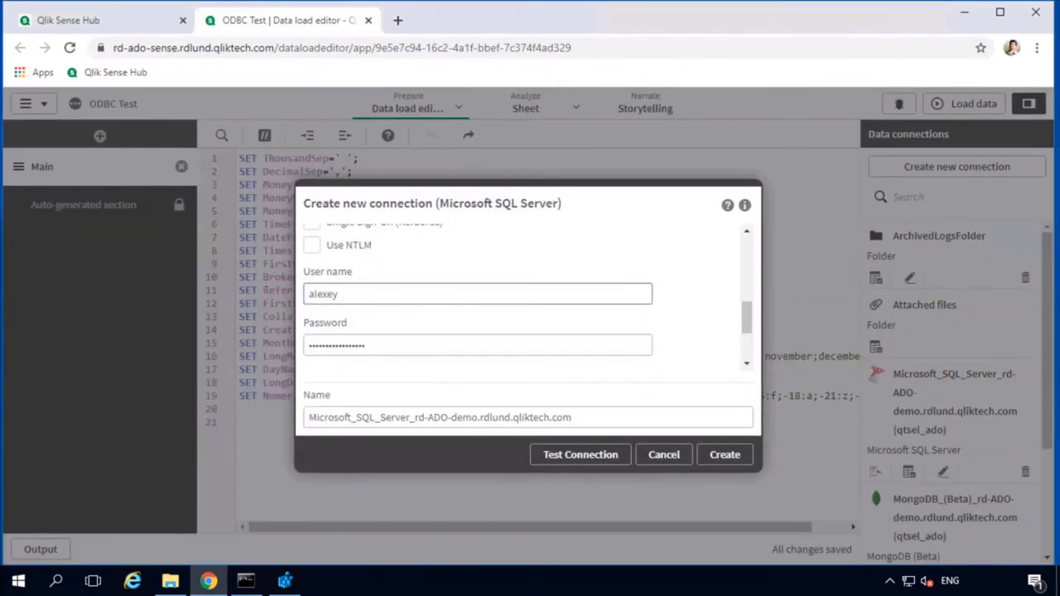
text(QTSEL\ado)
key(Tab)
text(*********)
Name the connection SQL-DEMO, enable NTLM, test it successfully, and create it.
drag(579, 417, 380, 417)
key(ctrl+a)
text(SQL-DEMO)
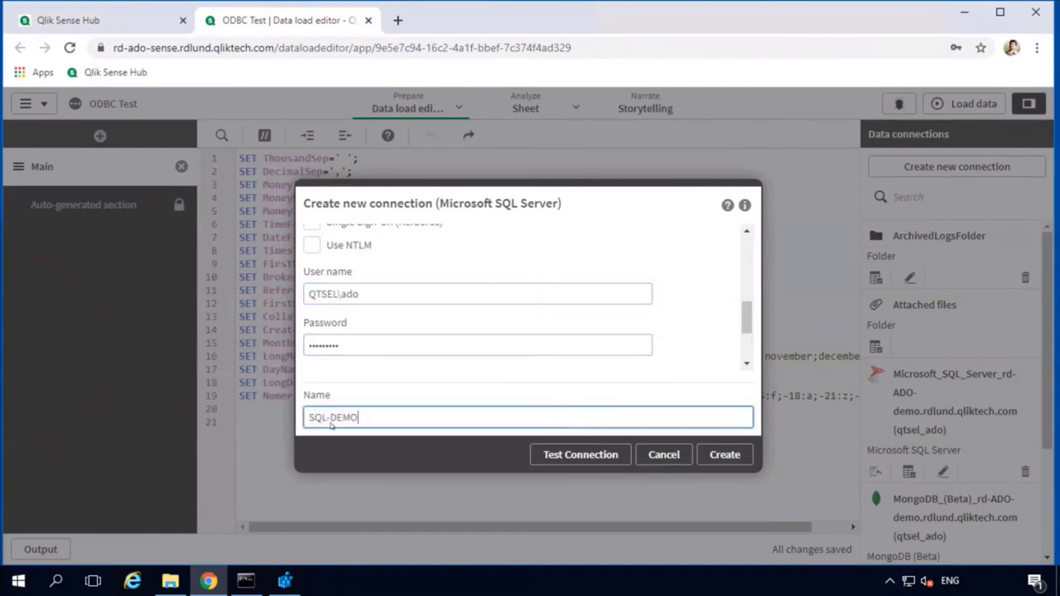
key(shift+Tab)
click(311, 245)
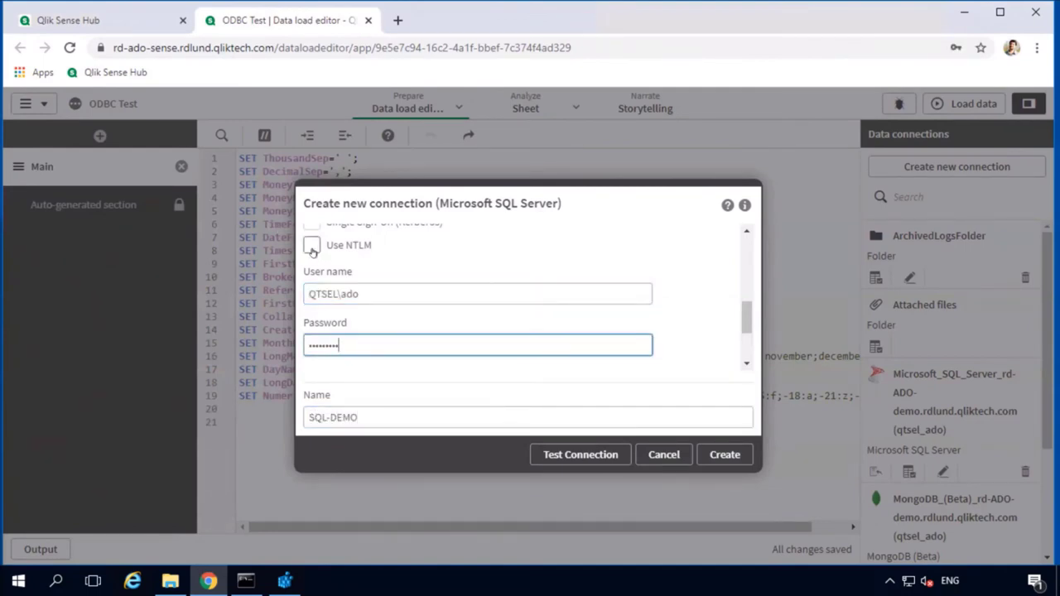
click(579, 460)
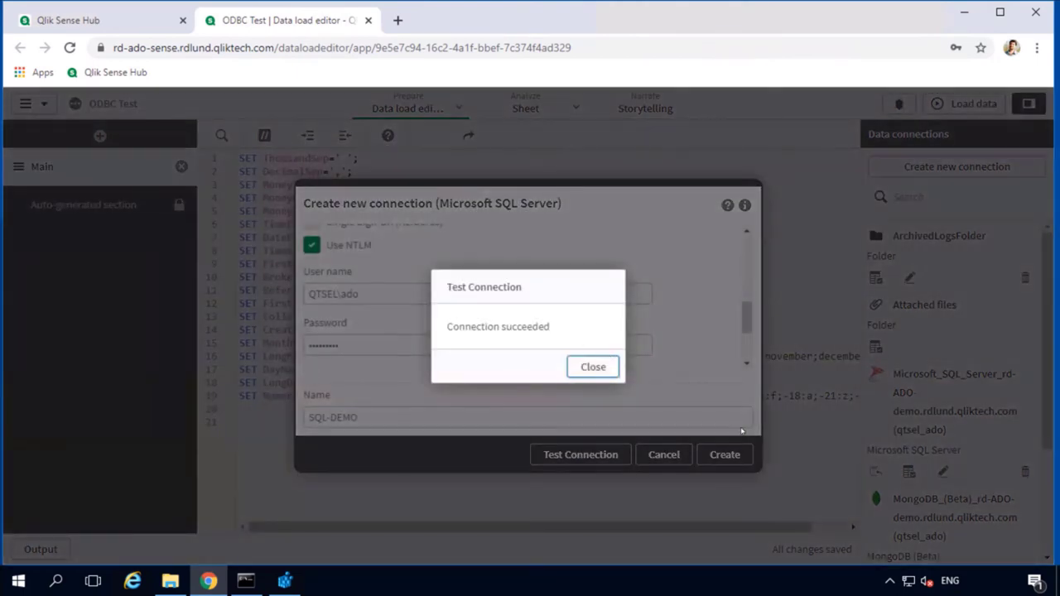
click(742, 431)
click(725, 455)
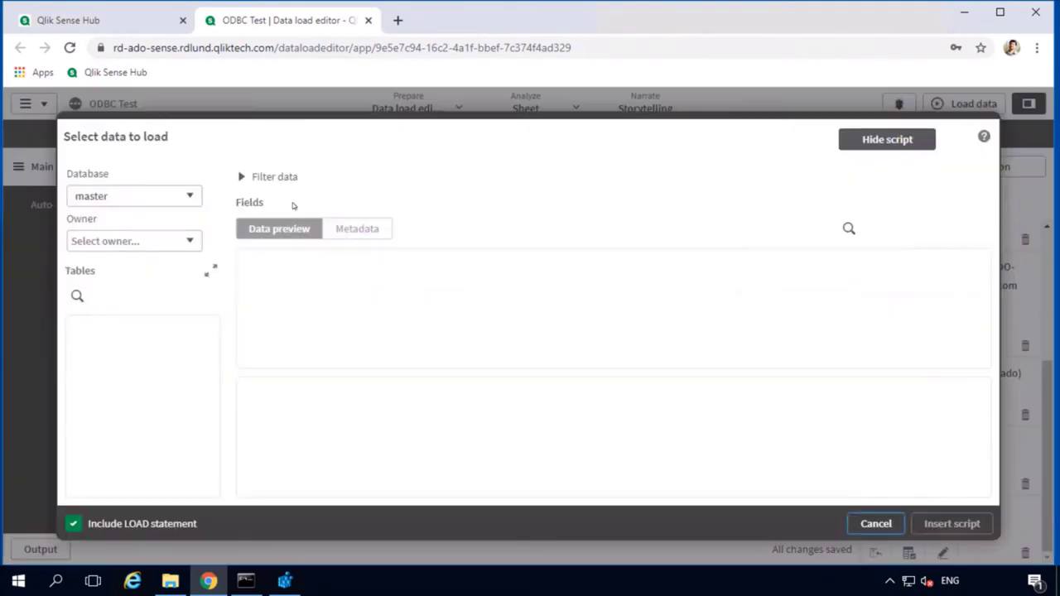
Pick database AdventureWorks2019 and owner HumanResources, tick Employee and Department, and insert their script.
click(166, 199)
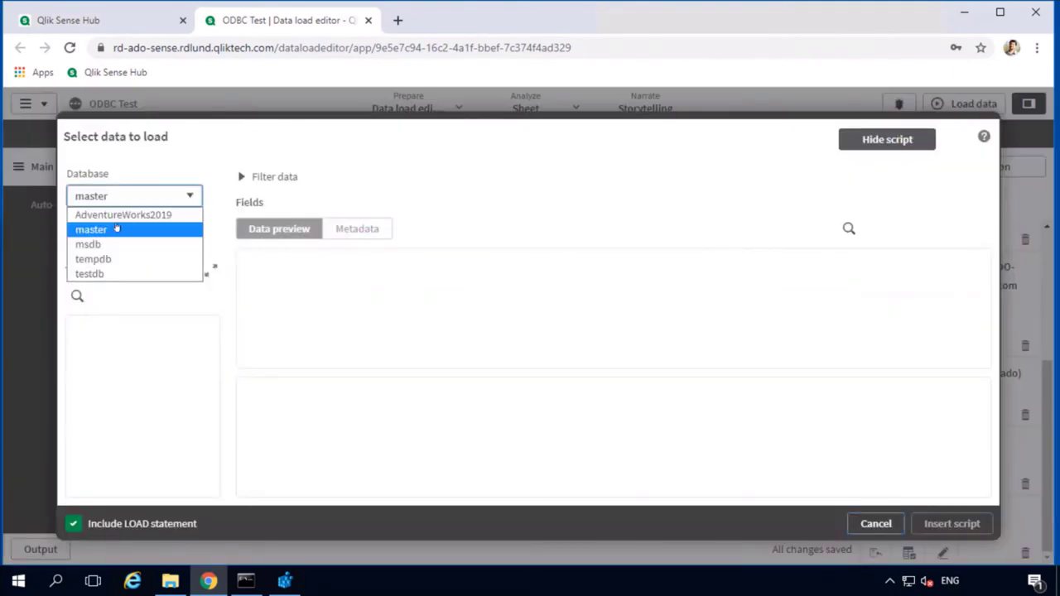
click(120, 215)
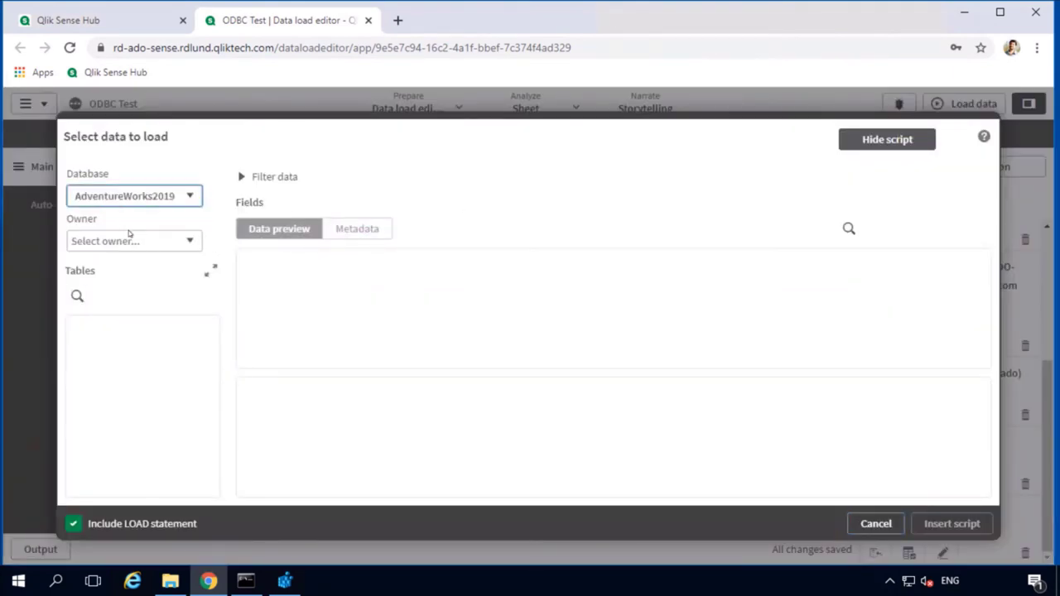
click(190, 241)
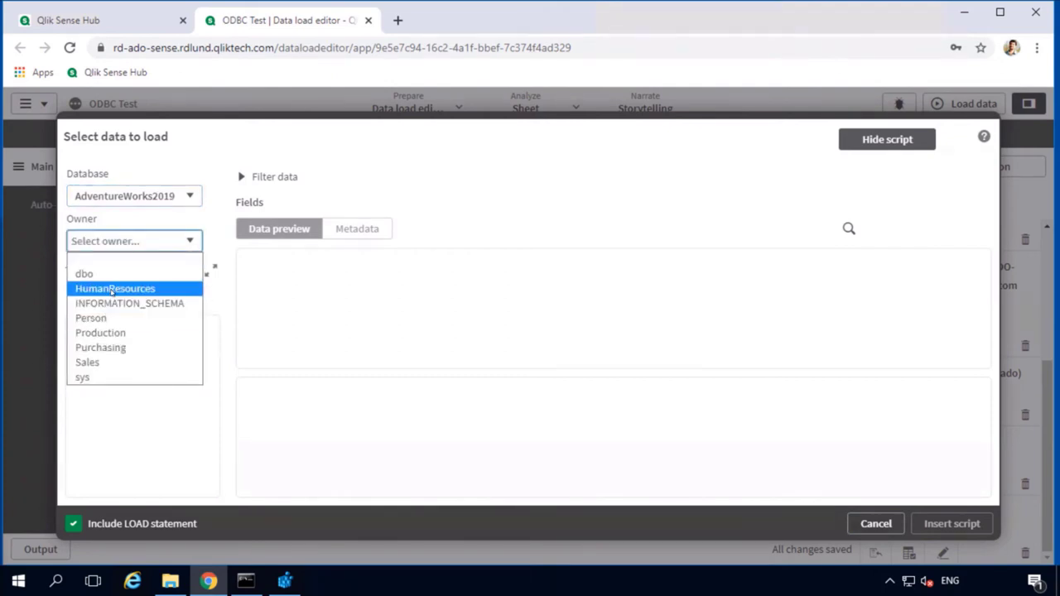
click(116, 288)
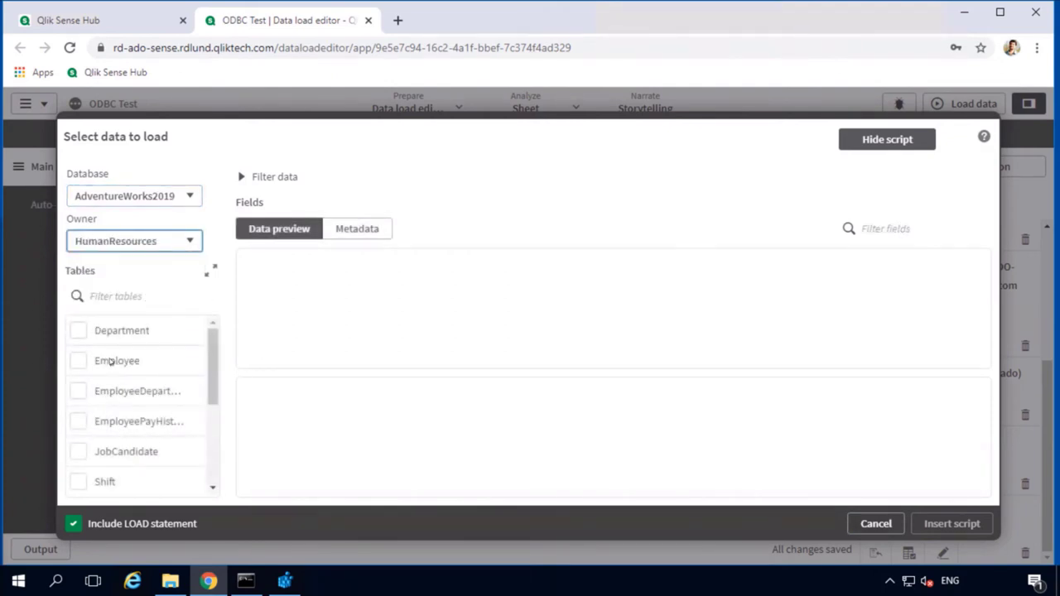
click(77, 361)
click(77, 331)
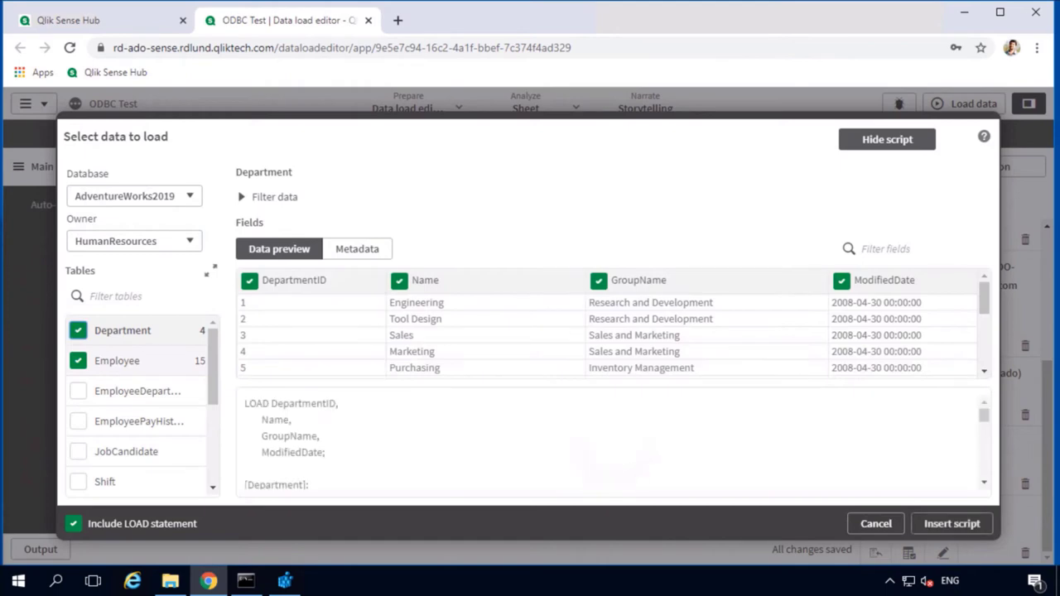
mouse_move(984, 292)
mouse_down()
mouse_move(983, 340)
mouse_move(983, 290)
mouse_up()
click(944, 522)
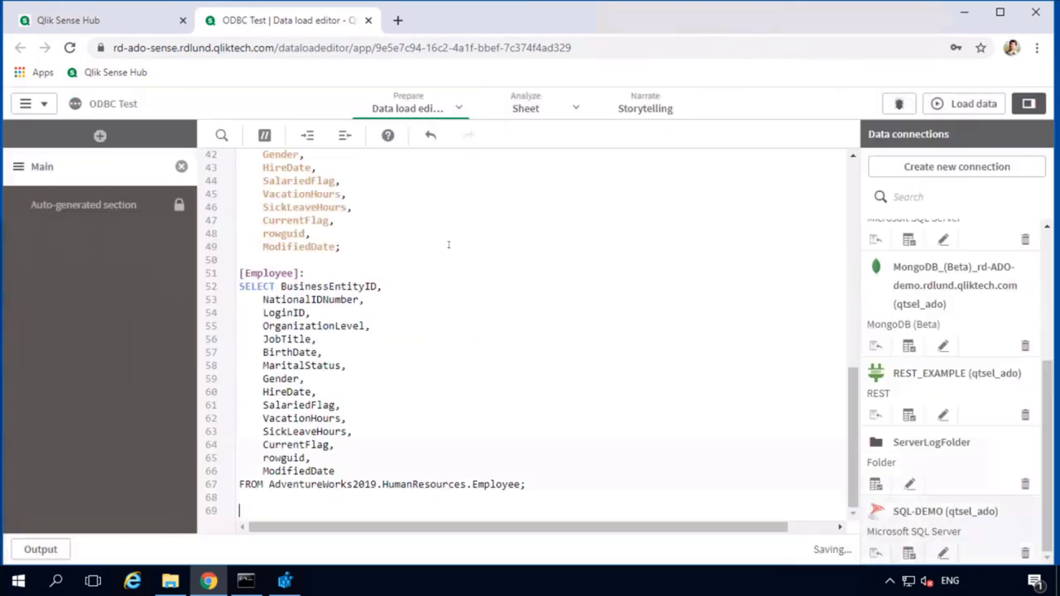
Load the data and check the lines fetched: 16 for Department and 290 for Employee.
click(963, 104)
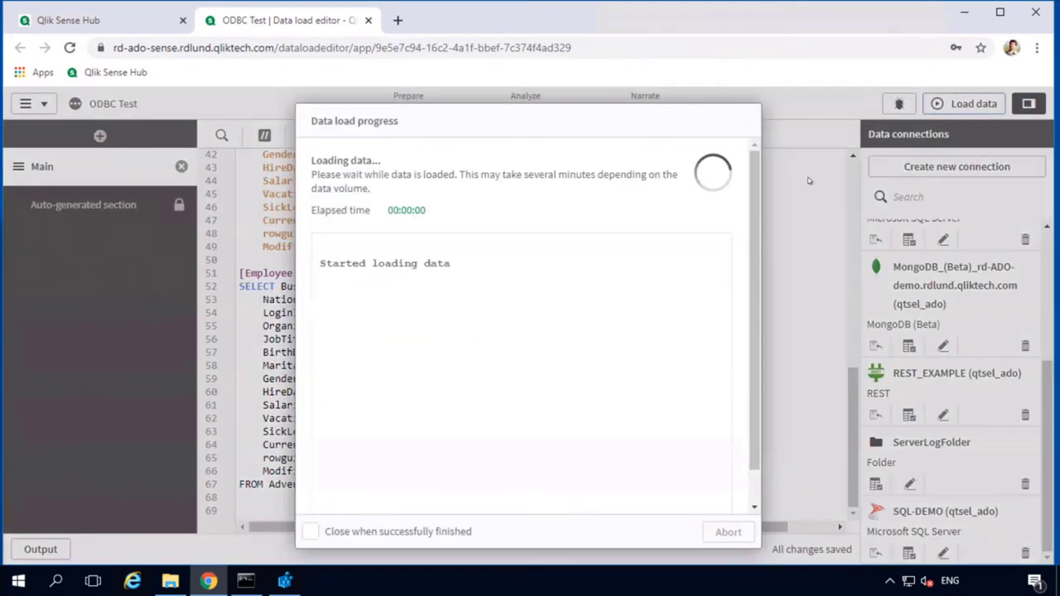
drag(421, 403, 417, 404)
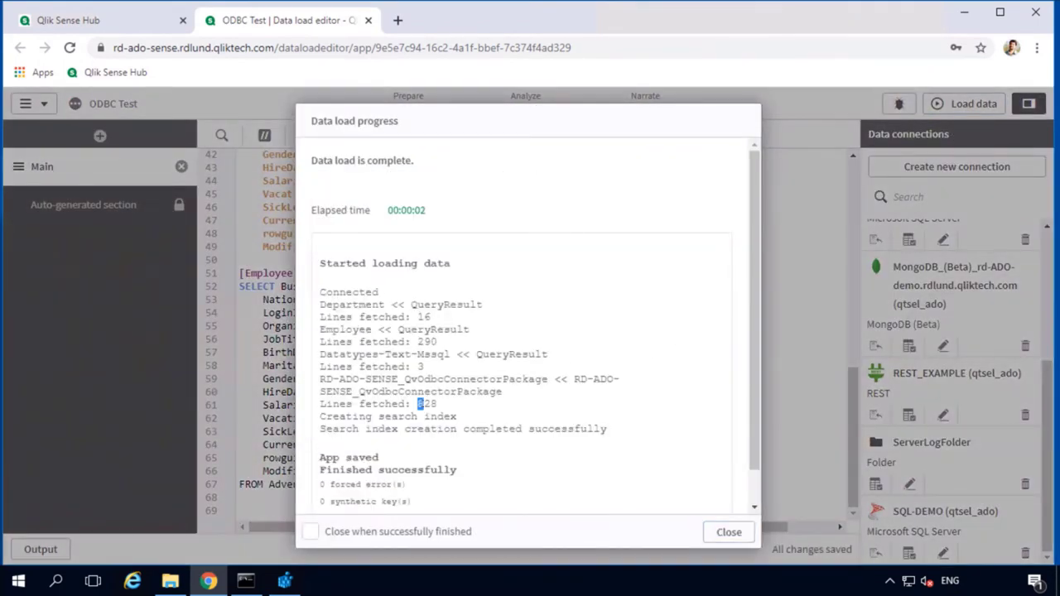
drag(416, 341, 424, 341)
click(171, 581)
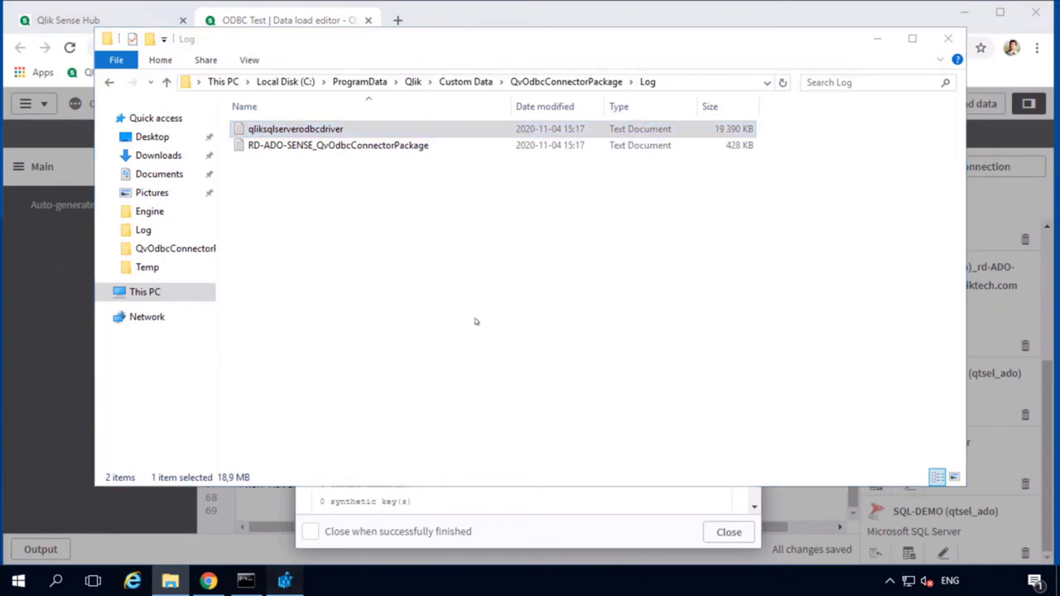
Check the driver's LogPath in Registry Editor, then close it, File Explorer and the load summary.
key(alt+Tab)
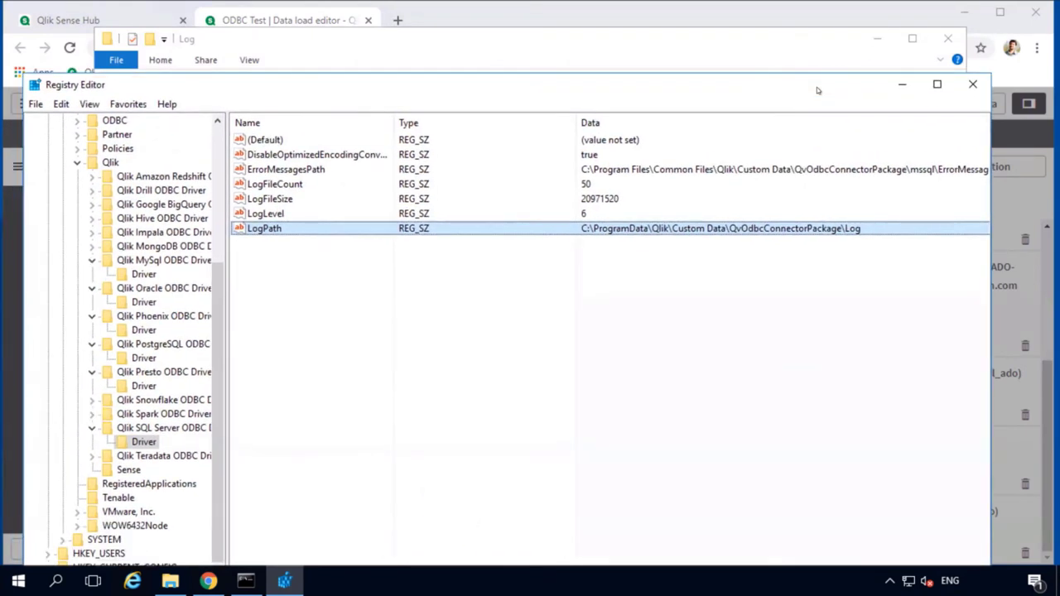
click(972, 83)
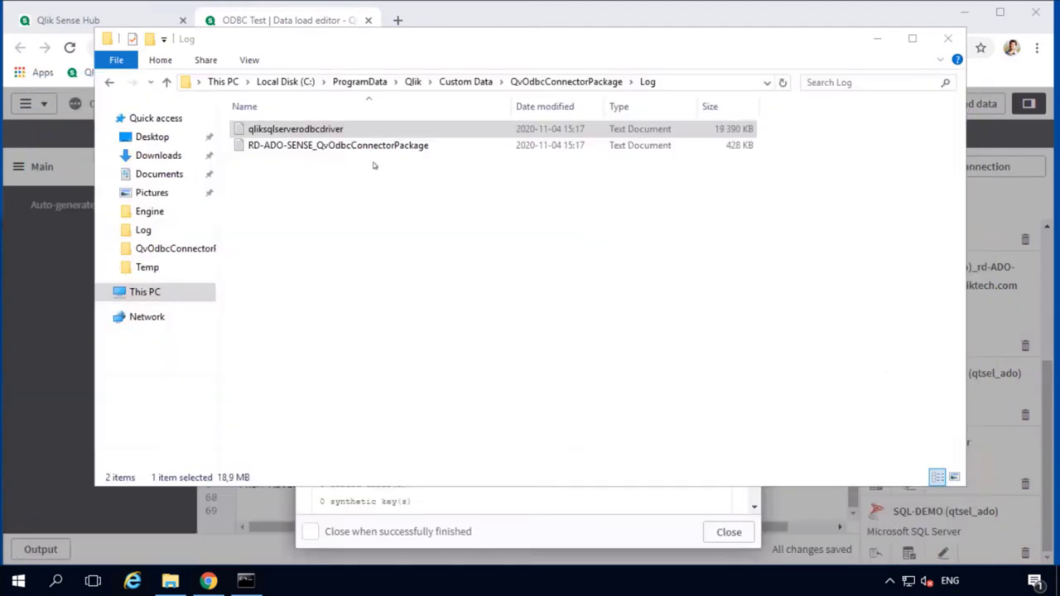
click(948, 38)
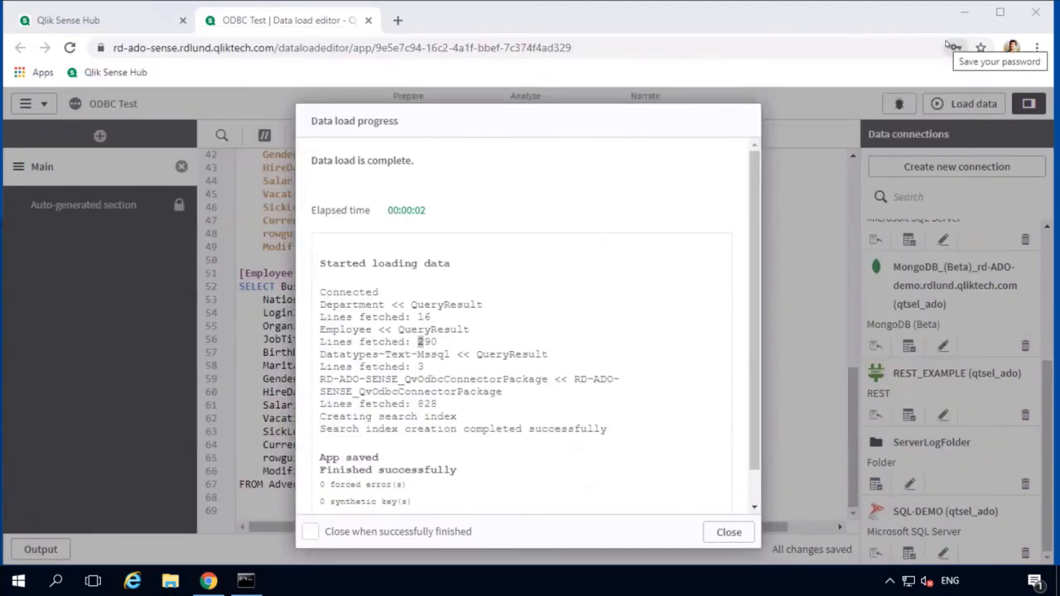
click(728, 531)
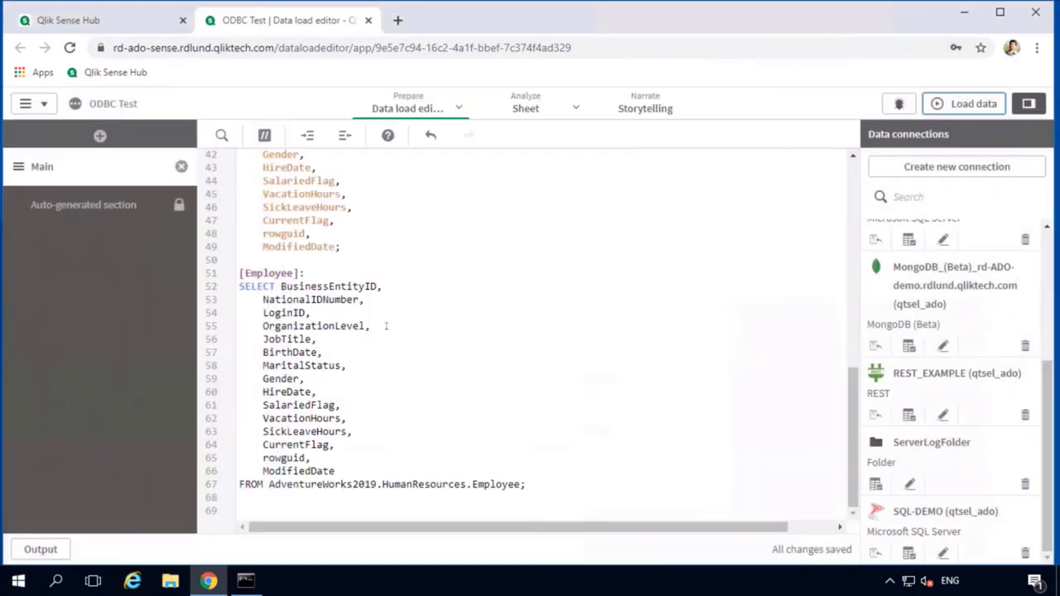
Open the RD-ADO-SENSE_QvOdbcConnectorPackage log from Recent files and inspect its tab-separated columns.
click(169, 581)
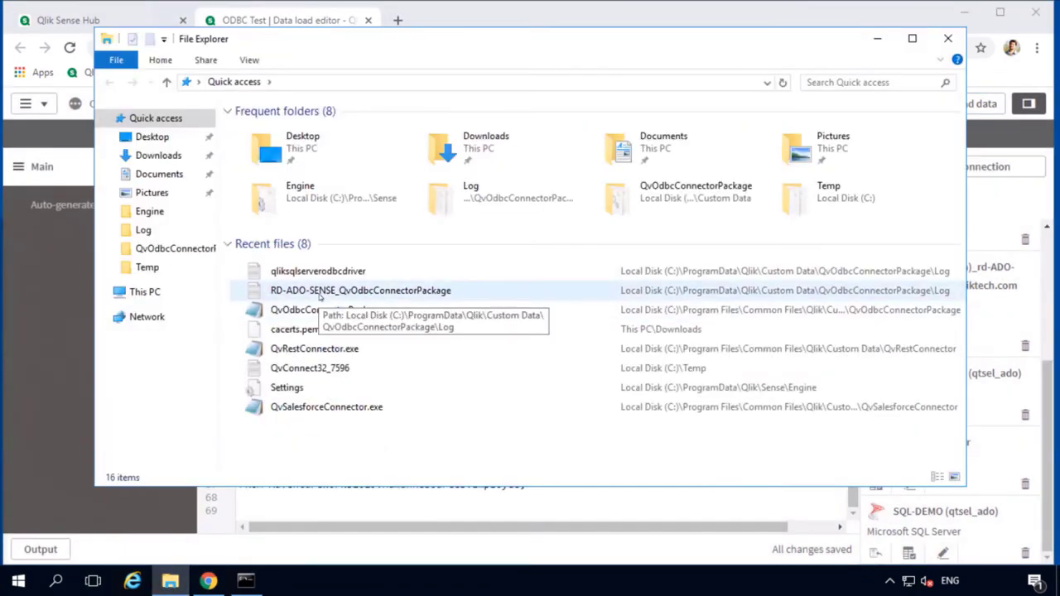
double_click(354, 291)
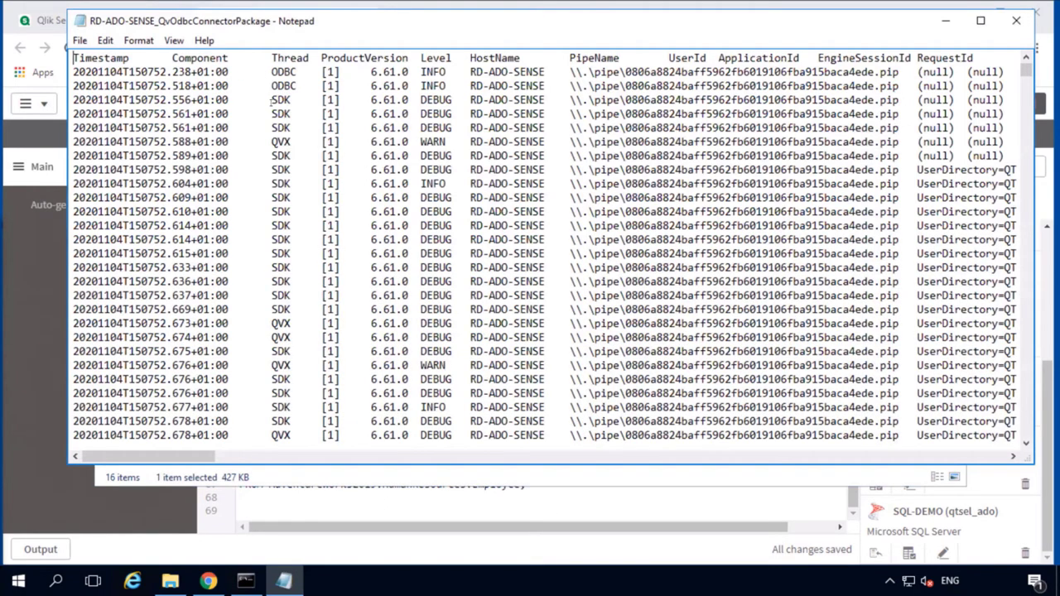
drag(229, 72, 272, 72)
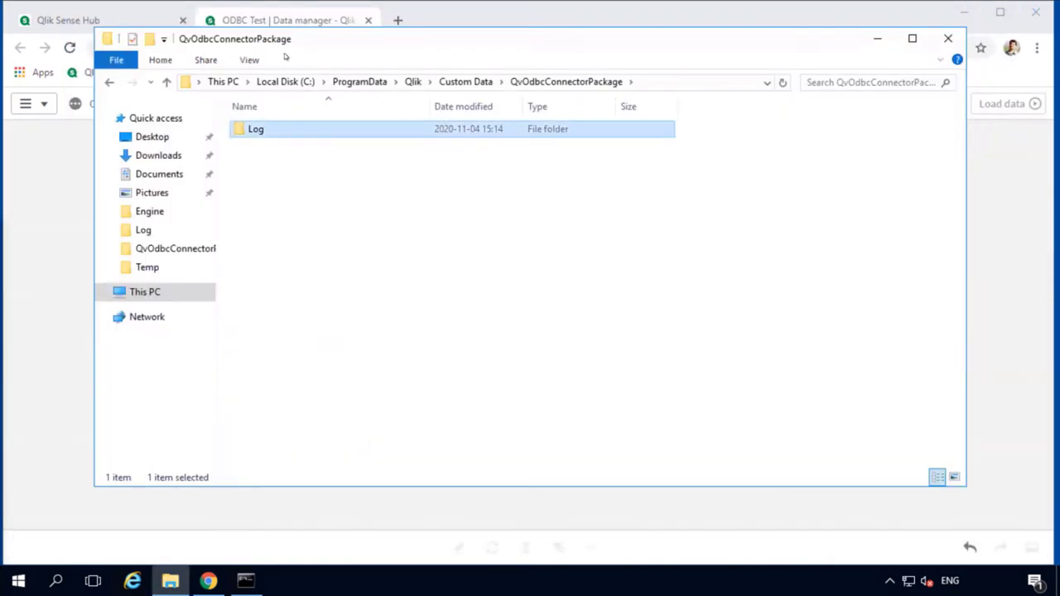
Drag the connector package log into Data manager, replace the existing copy, and load the data.
key(Return)
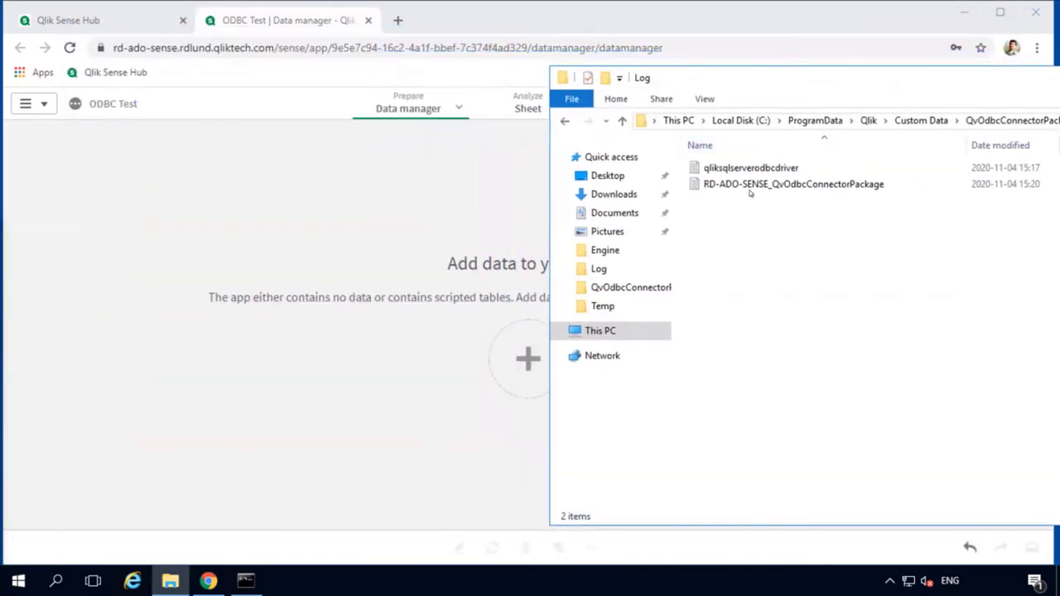
drag(750, 189, 427, 277)
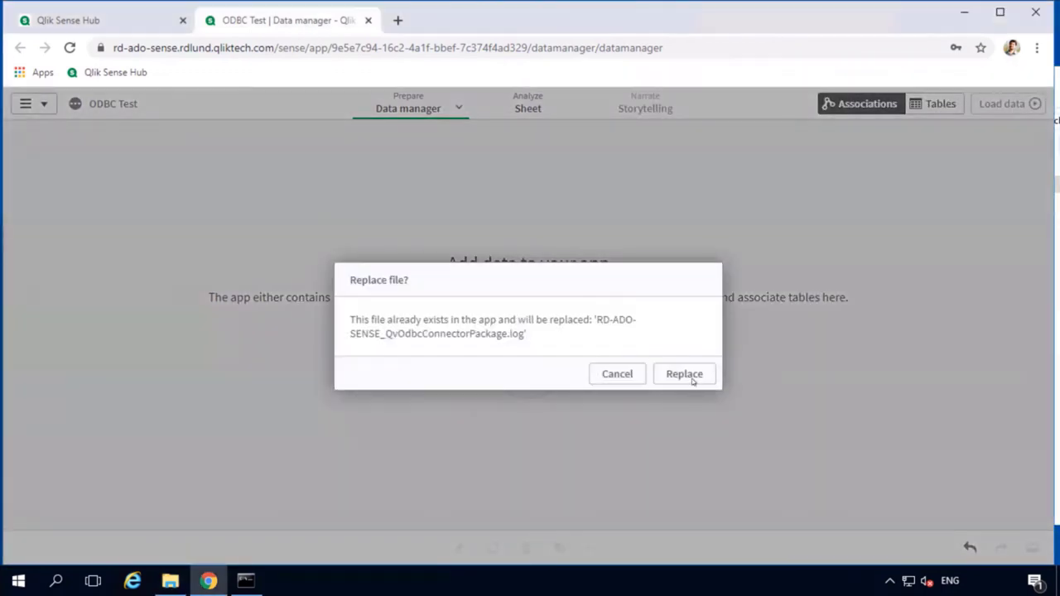
click(691, 374)
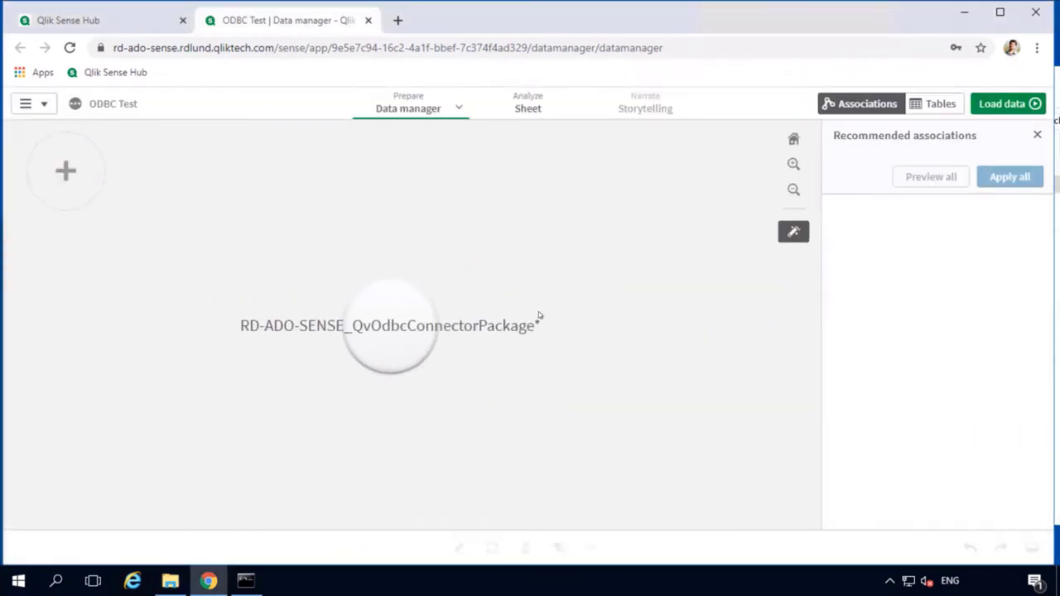
click(1008, 104)
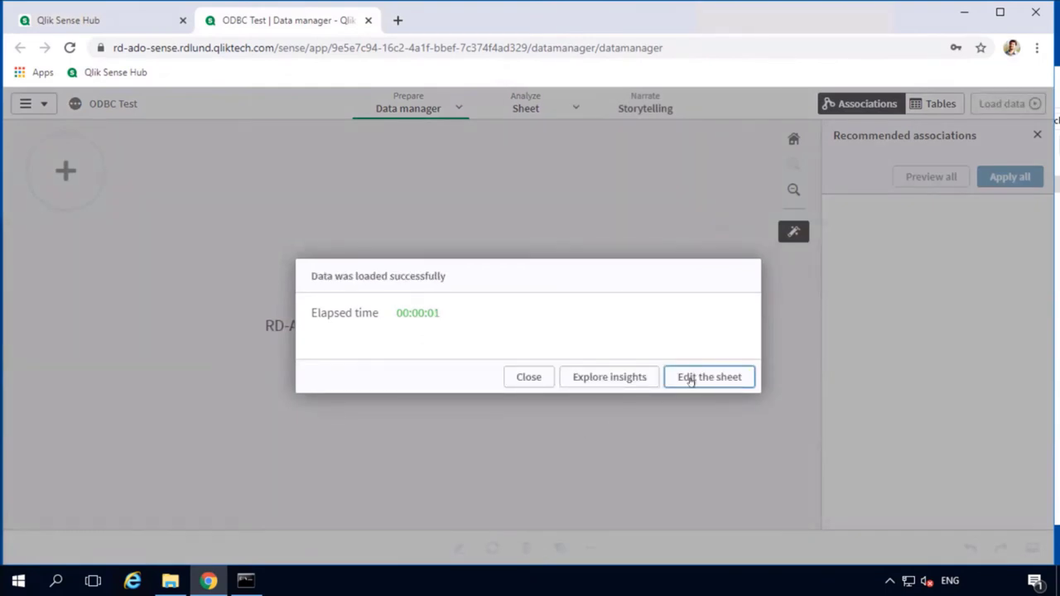
Open My new sheet from the load success dialog and exit edit mode.
click(698, 384)
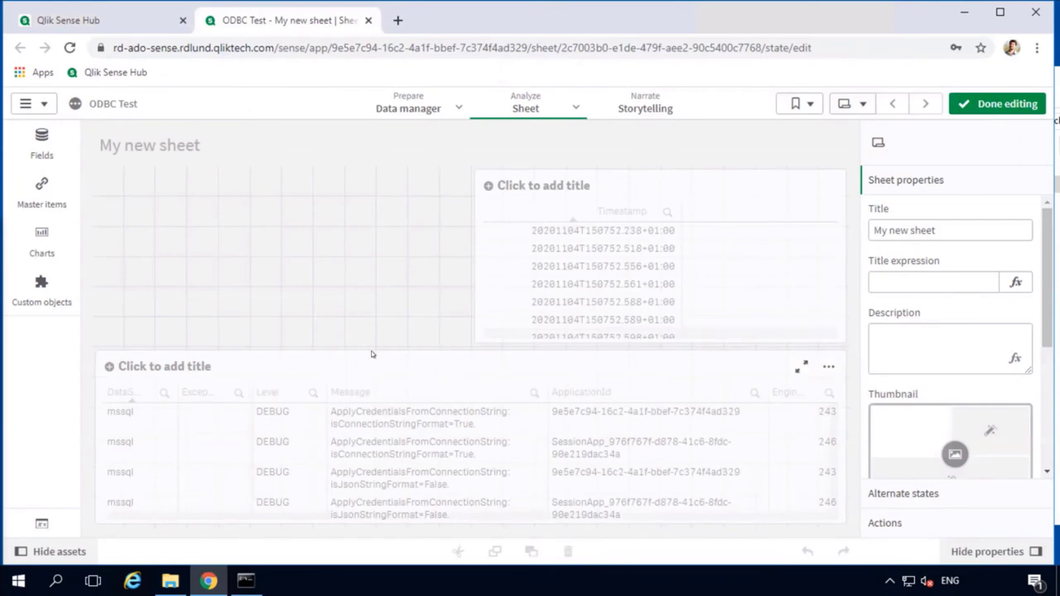
click(1000, 103)
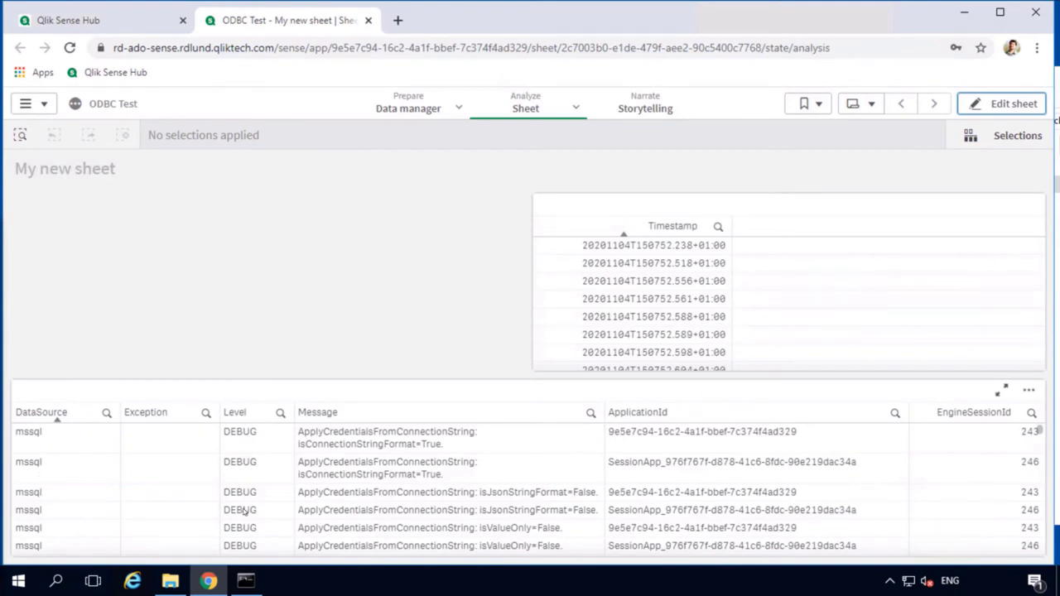
Filter the Level column to ERROR to show only the login-failure entries.
click(280, 411)
click(214, 237)
click(486, 282)
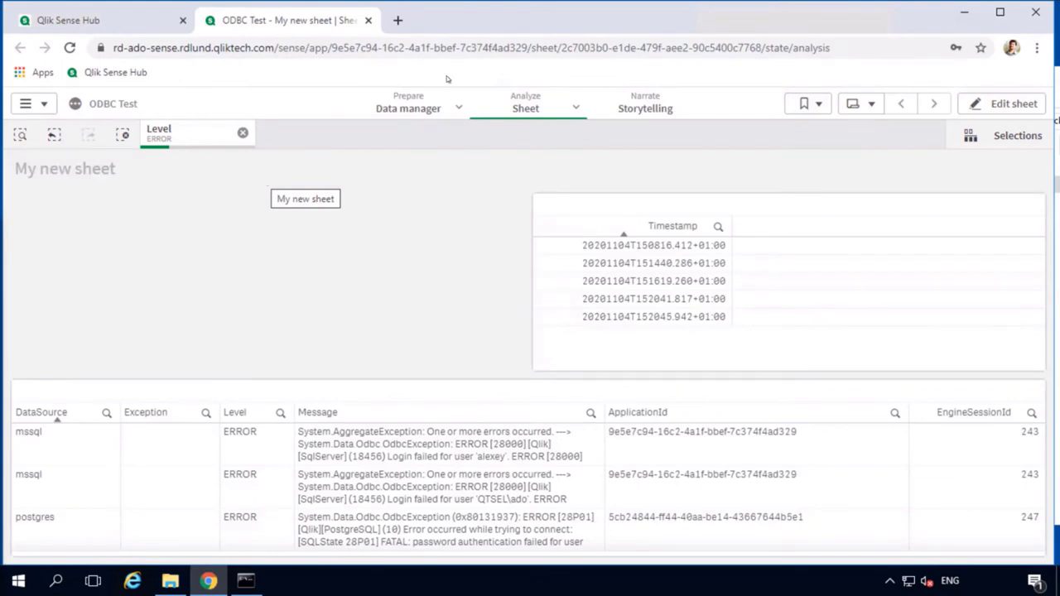
Close the browser and navigate File Explorer to C:\Program Files\Common Files\Qlik\Custom Data\QvOdbcConnectorPackage.
click(1035, 14)
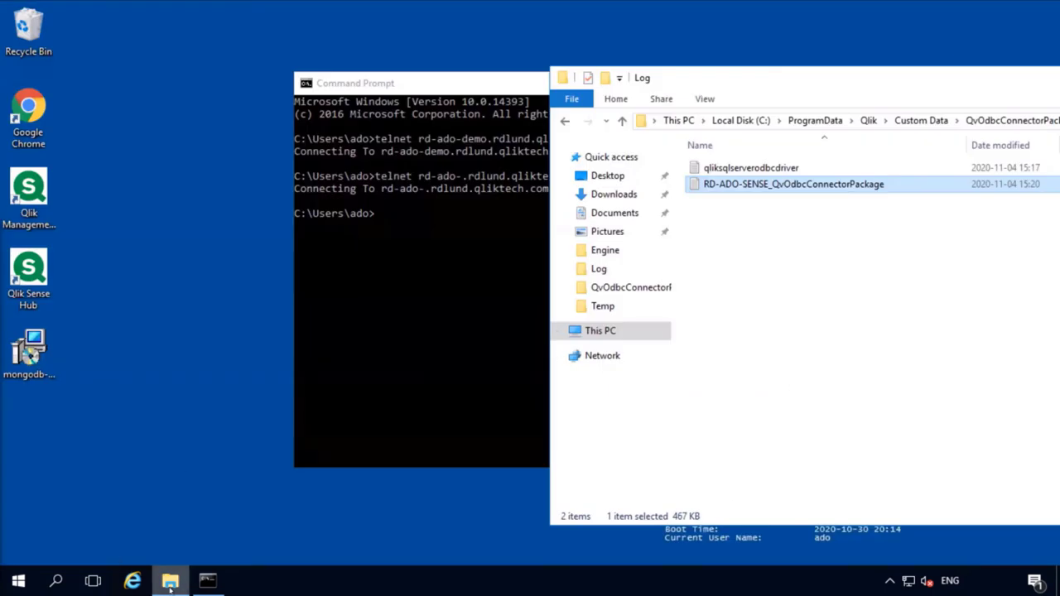
drag(578, 68, 470, 56)
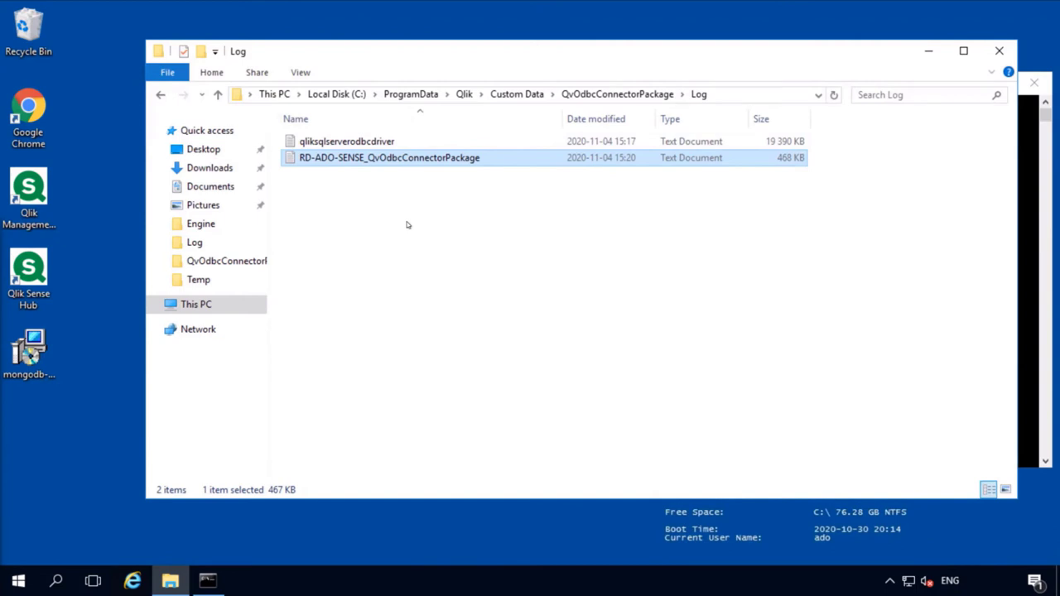
click(336, 94)
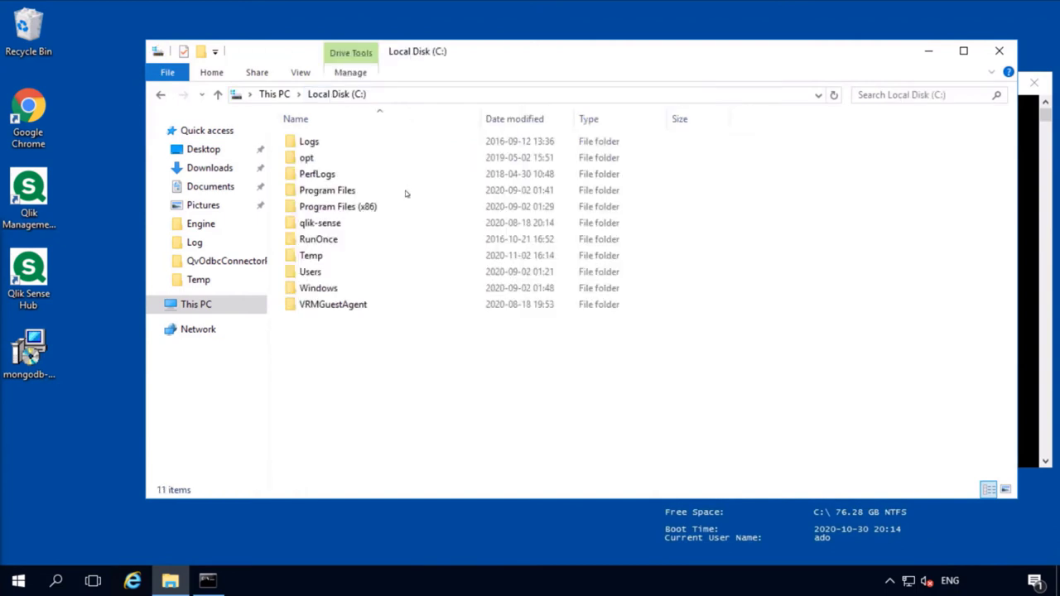
double_click(346, 190)
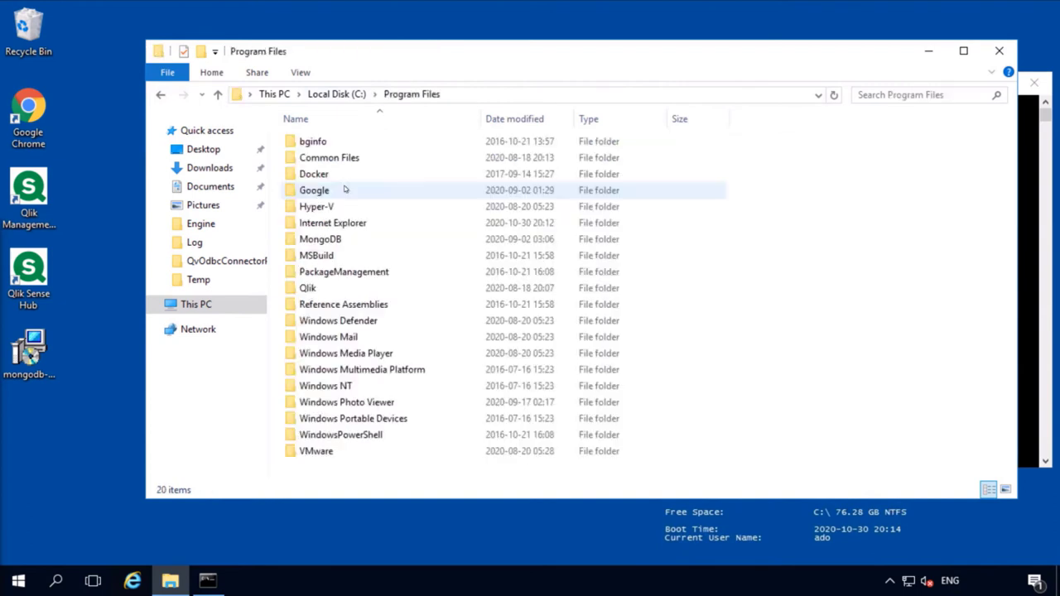
double_click(343, 158)
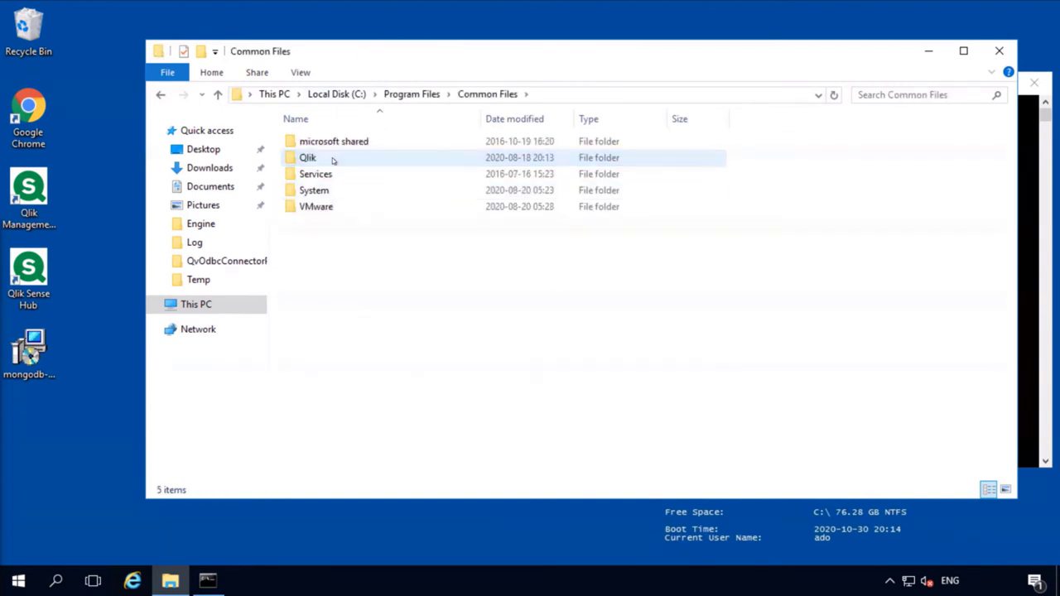
double_click(333, 160)
double_click(330, 143)
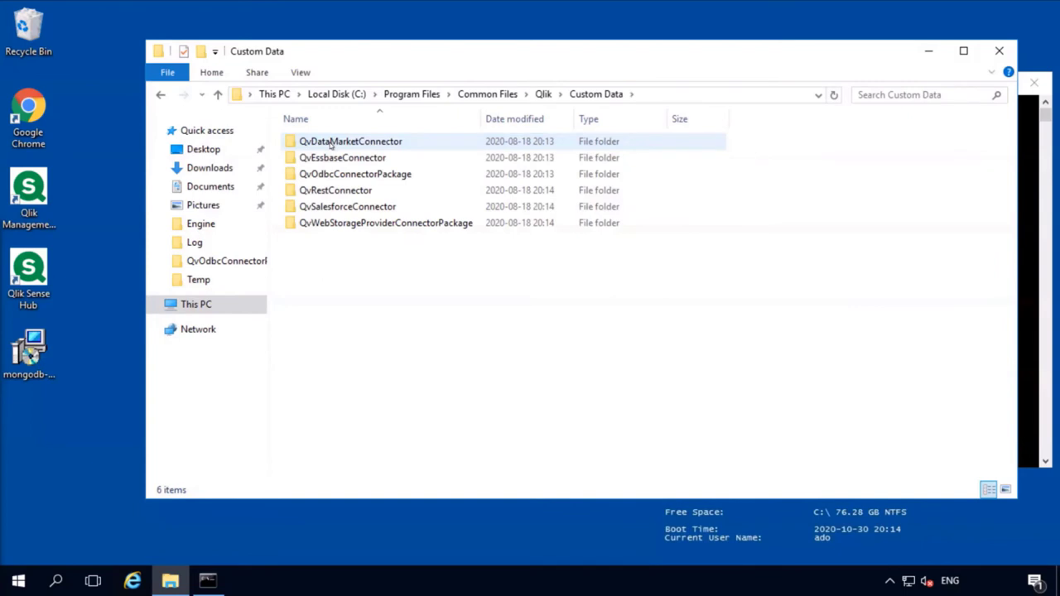
double_click(348, 176)
Select the QvOdbcConnectorPackage.exe config file and bring up its context menu.
scroll(364, 451, down, 2)
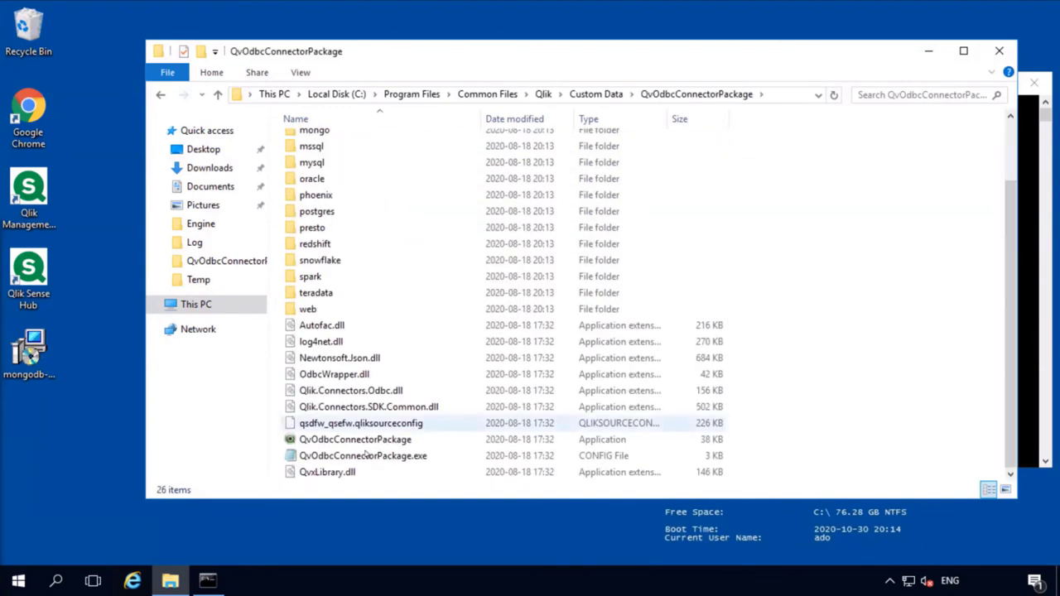
click(383, 443)
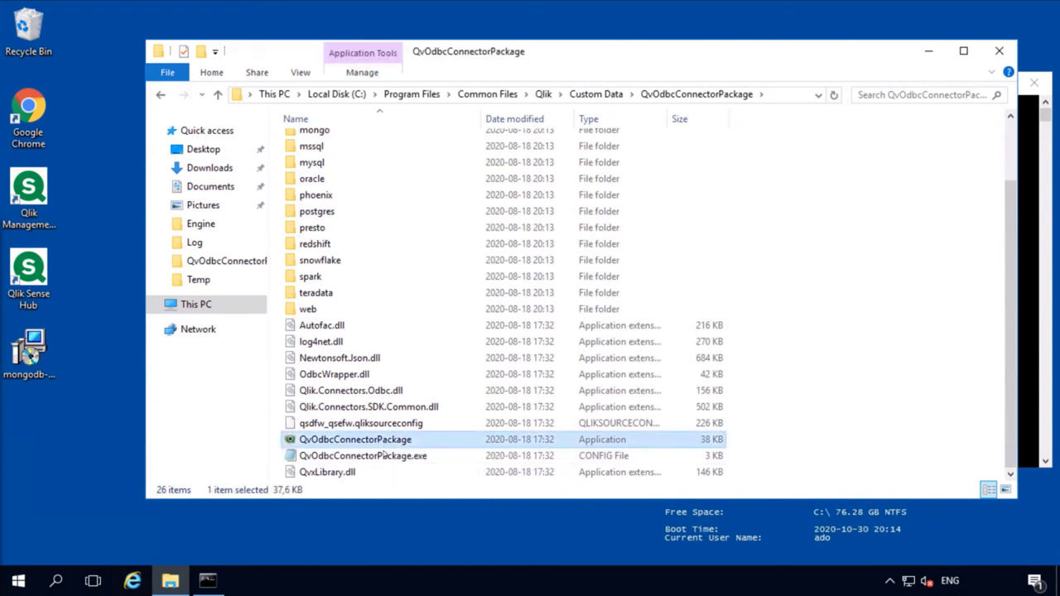
click(385, 456)
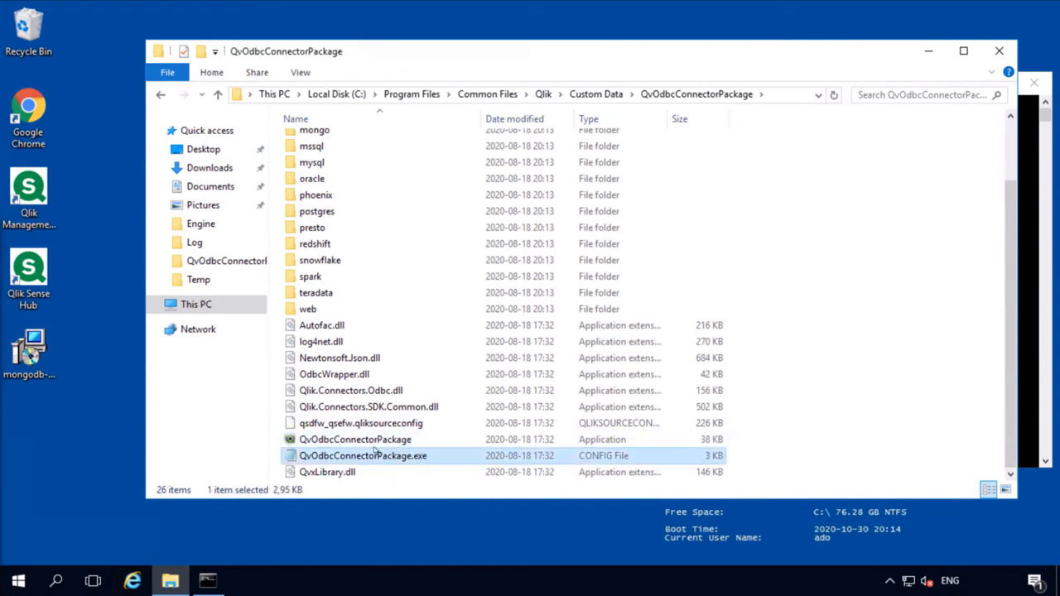
right_click(341, 460)
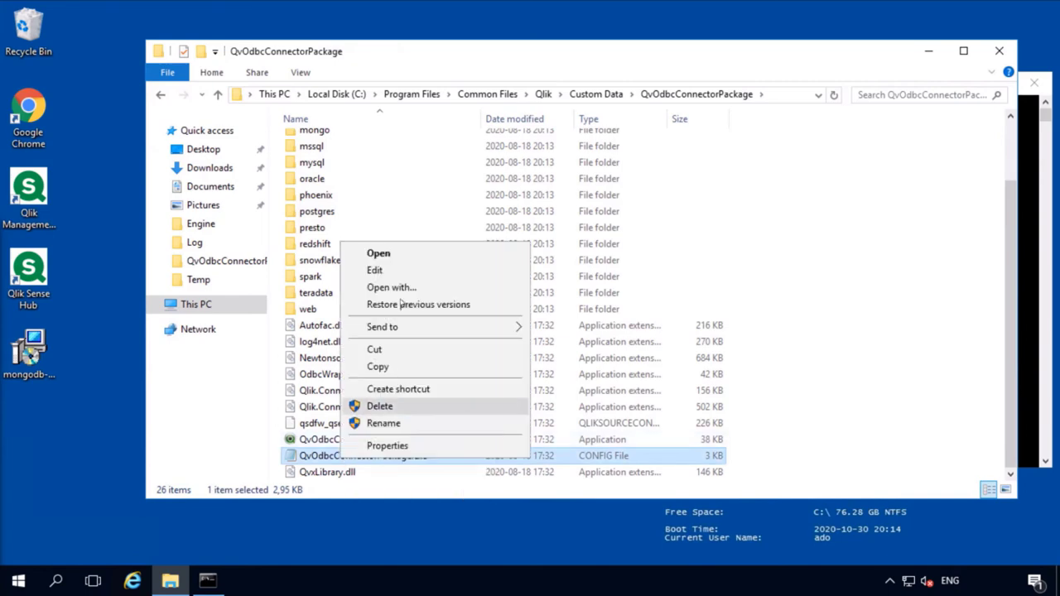
Edit the config file in Notepad and review the appSettings reading-strategy lines.
click(398, 276)
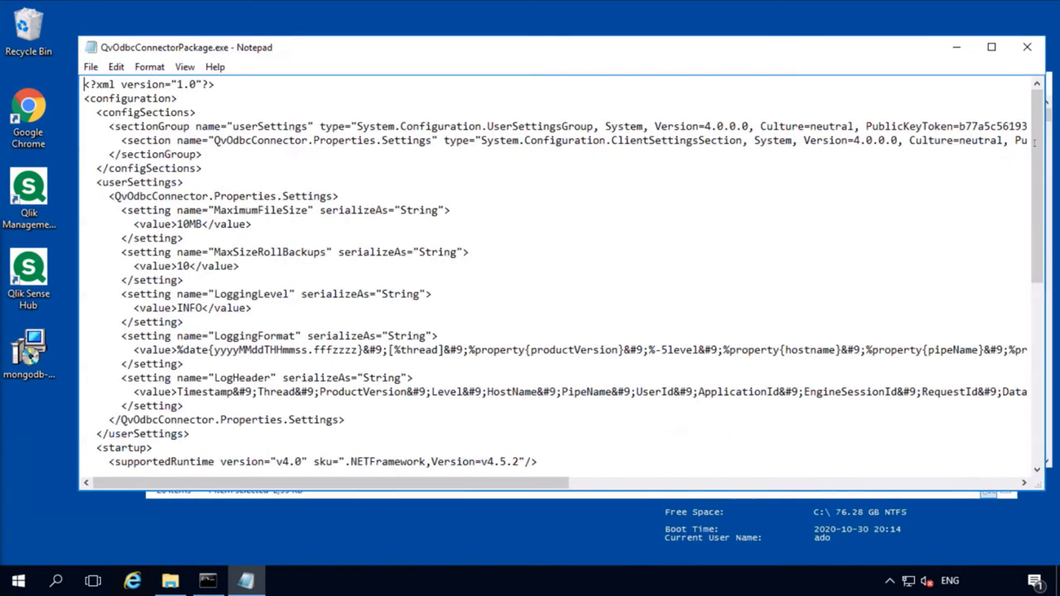
scroll(189, 98, down, 9)
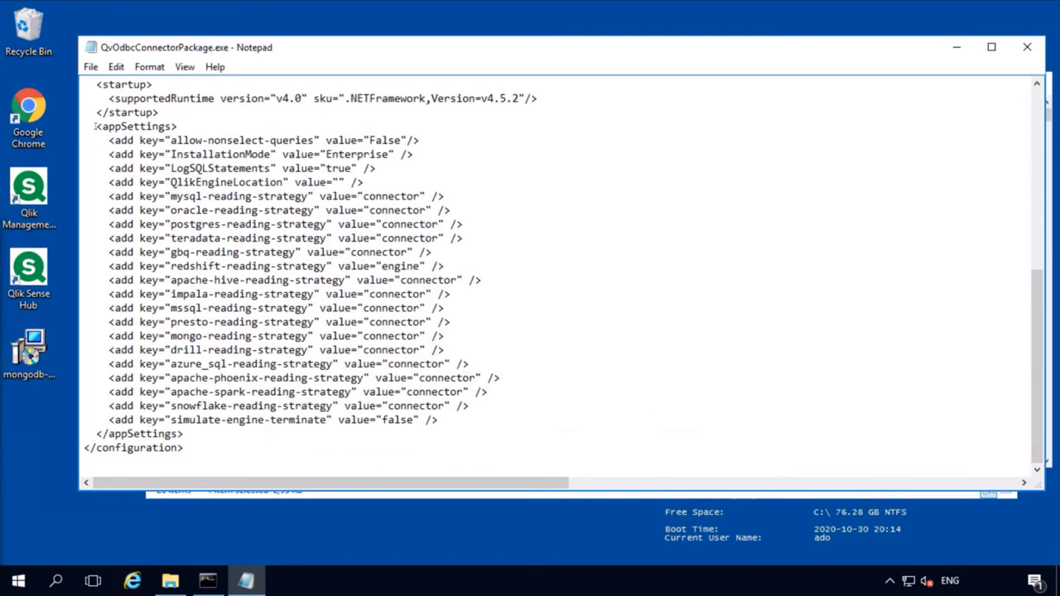
drag(96, 126, 183, 447)
drag(108, 196, 512, 405)
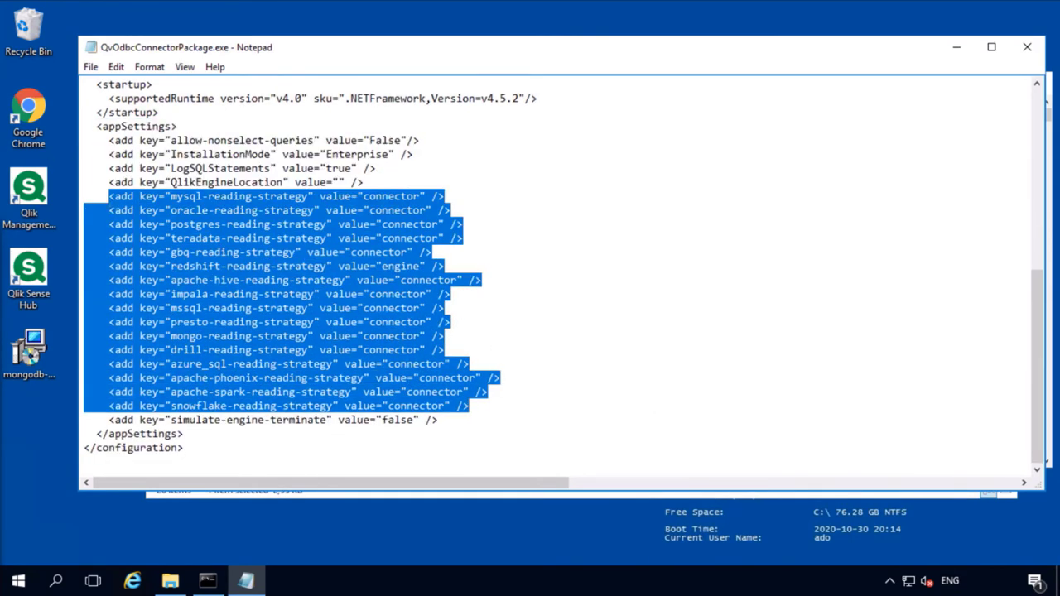
drag(171, 197, 215, 224)
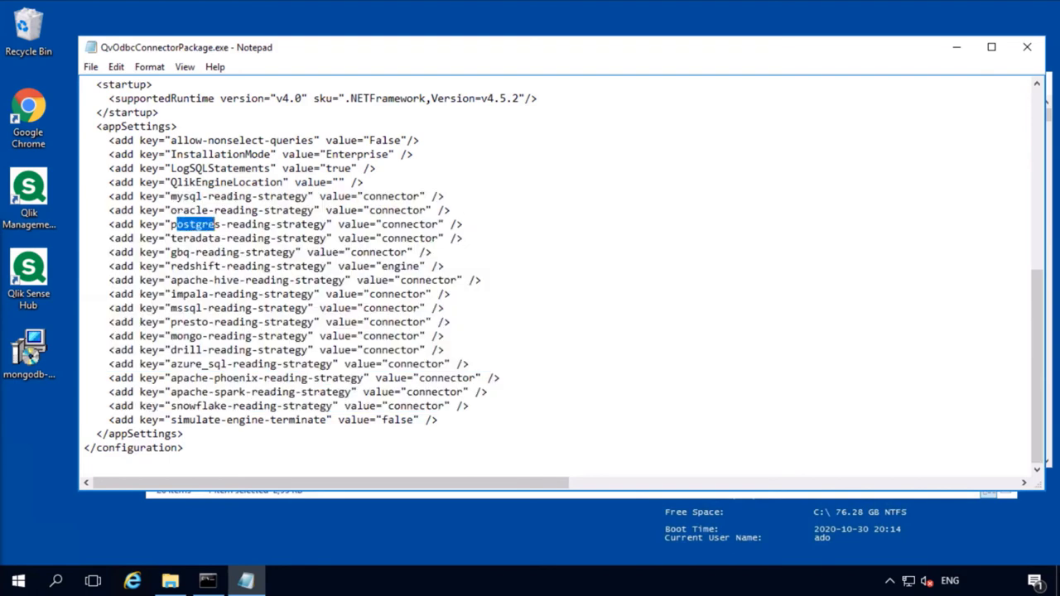
Replace 'connector' with 'engine' as the mysql-reading-strategy value.
click(205, 196)
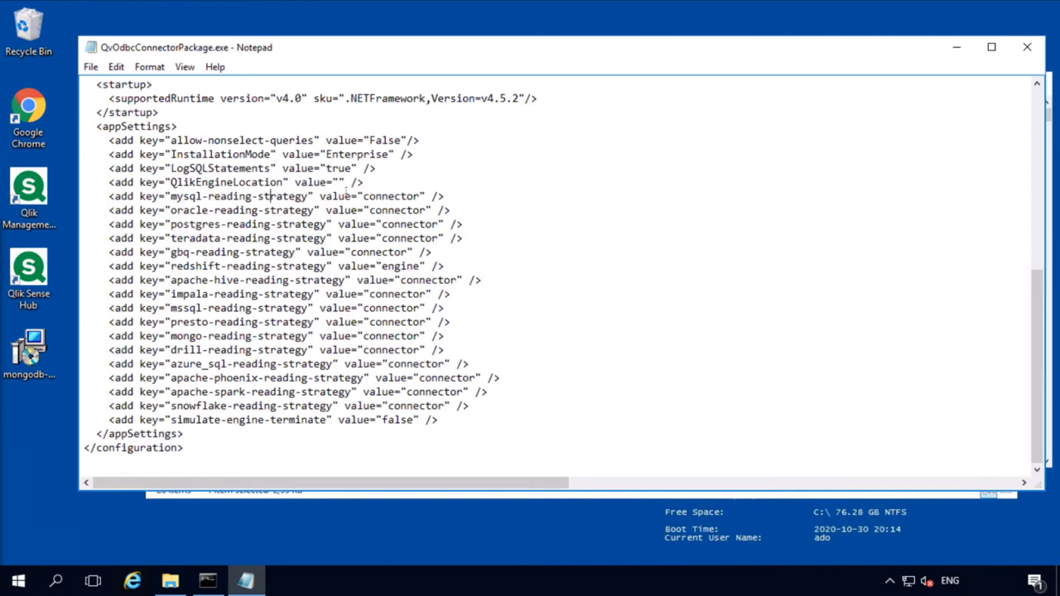
double_click(376, 196)
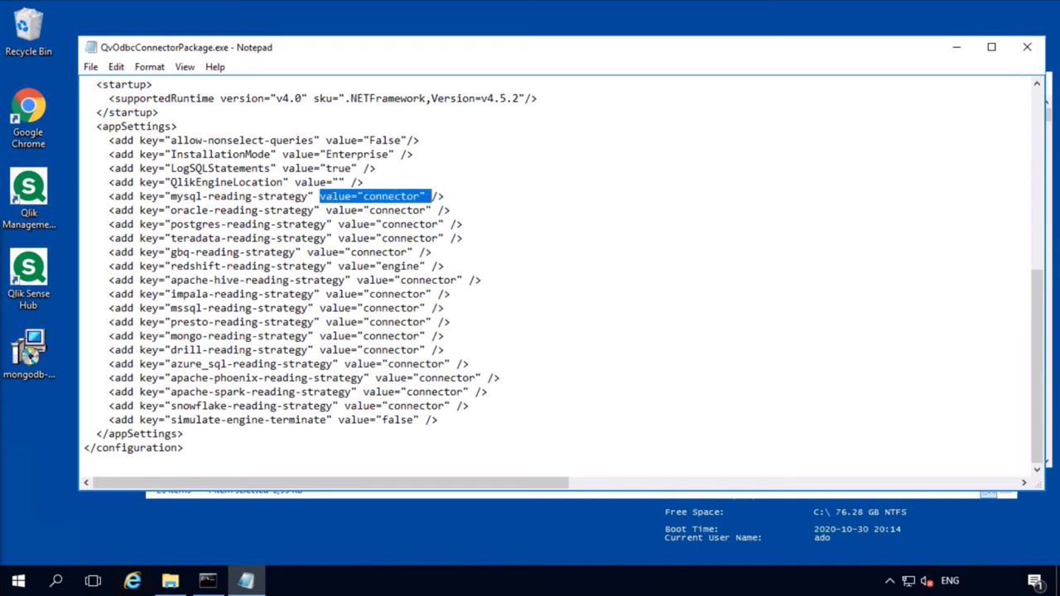
click(394, 197)
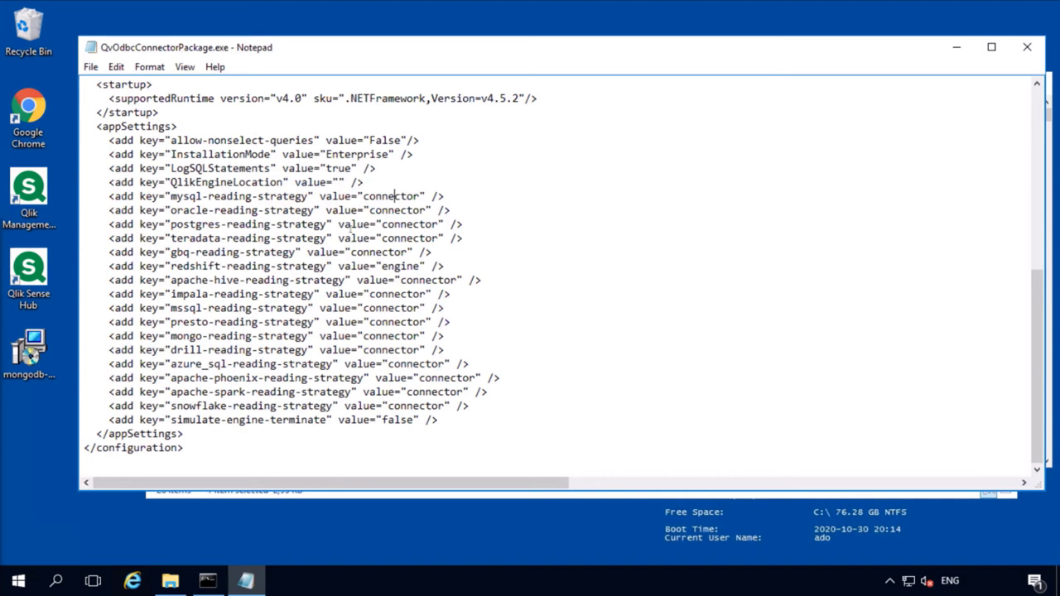
drag(364, 196, 420, 197)
text(engine)
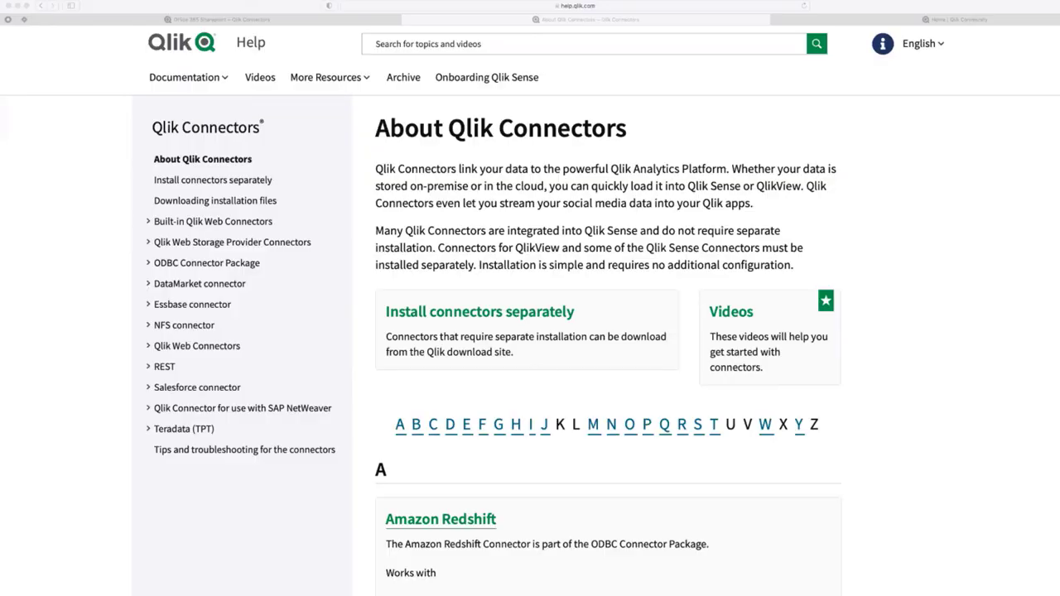
Bring the Qlik Help window forward and glance at the Home | Qlik Community tab.
click(596, 21)
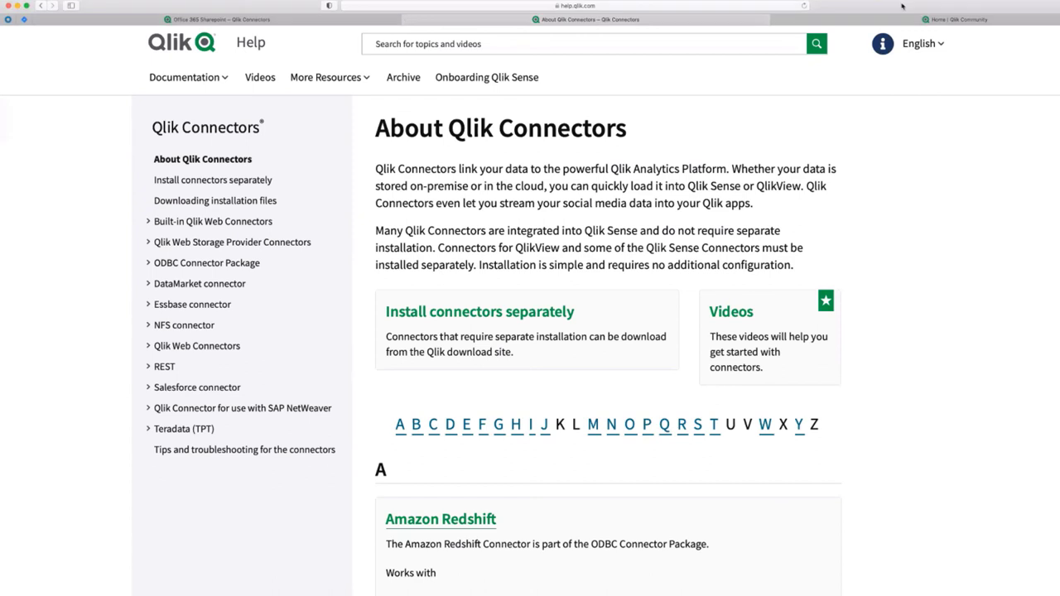
click(952, 23)
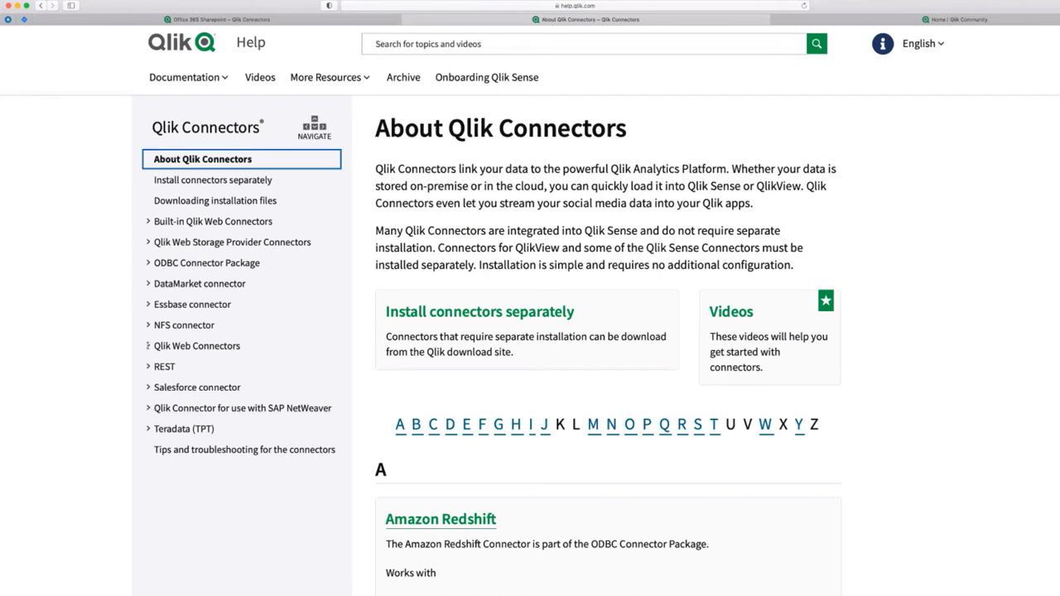
Go to Qlik Web Connectors > Data sources and view the Google Drive and Spreadsheets page.
click(147, 347)
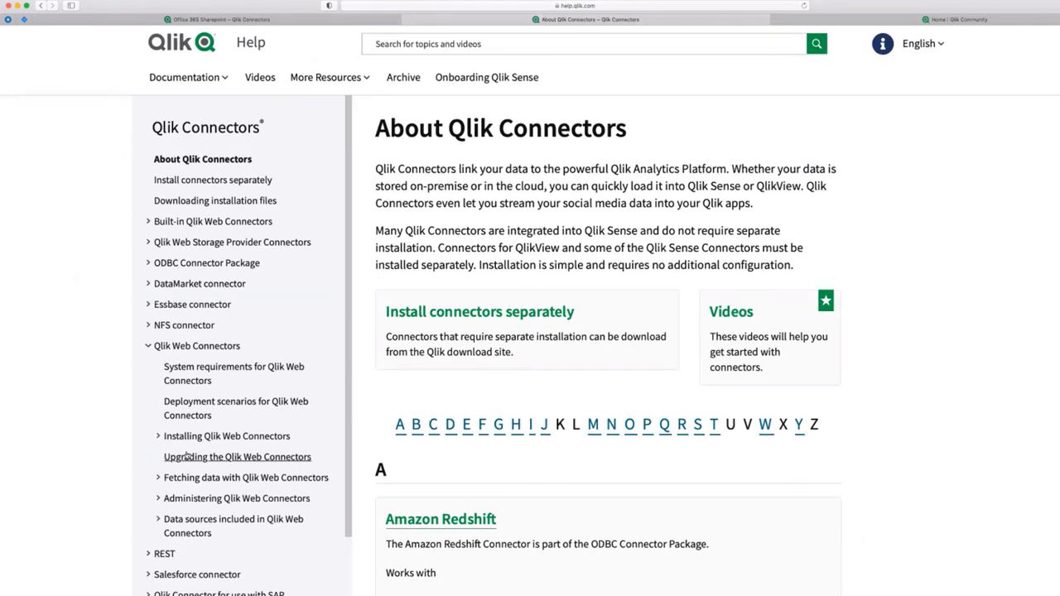
scroll(187, 457, down, 1)
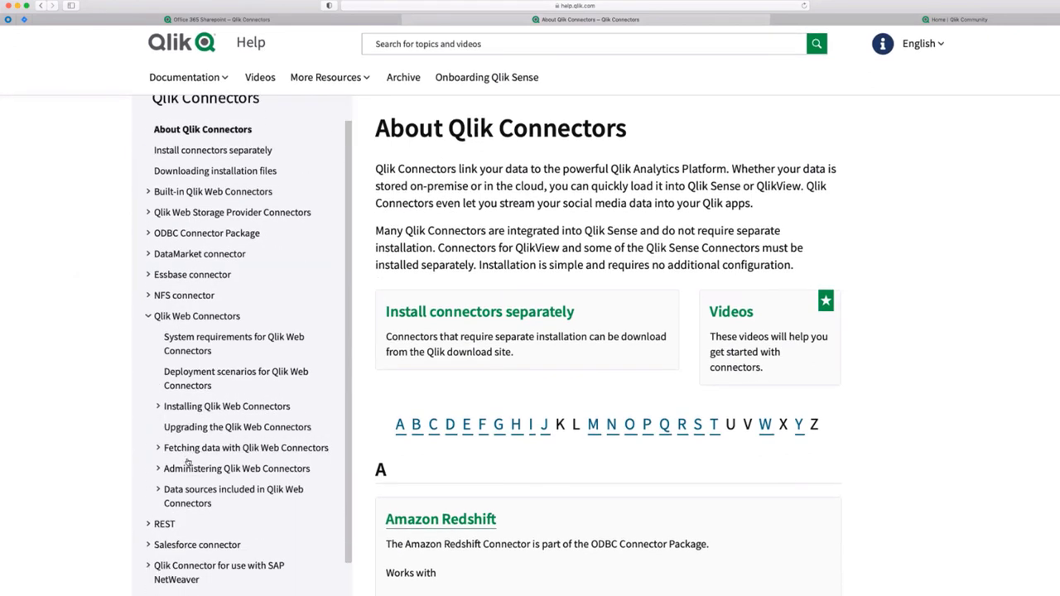
click(157, 490)
scroll(202, 489, down, 3)
scroll(202, 489, down, 8)
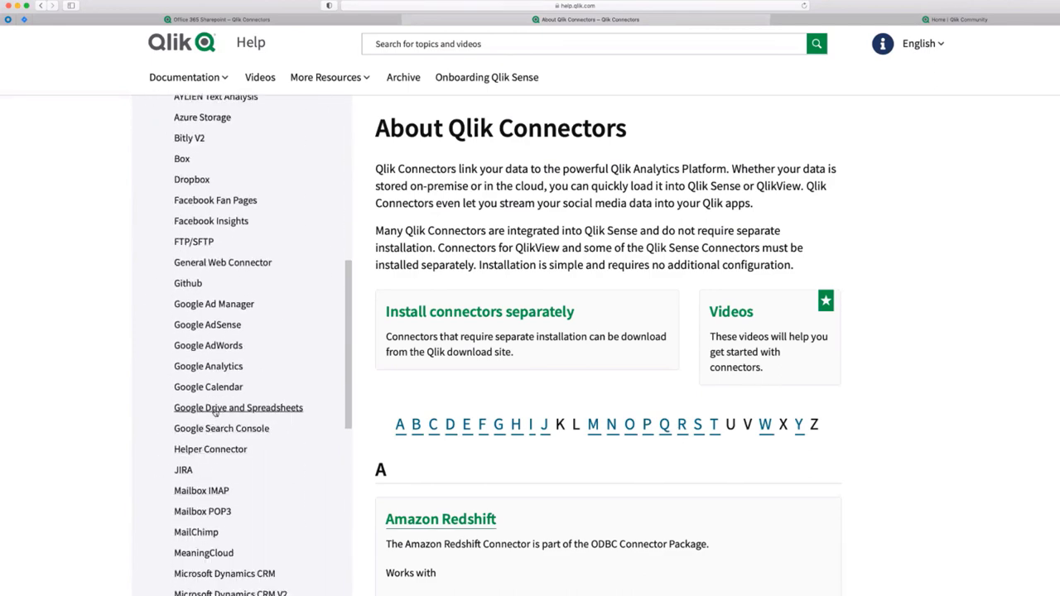
click(210, 409)
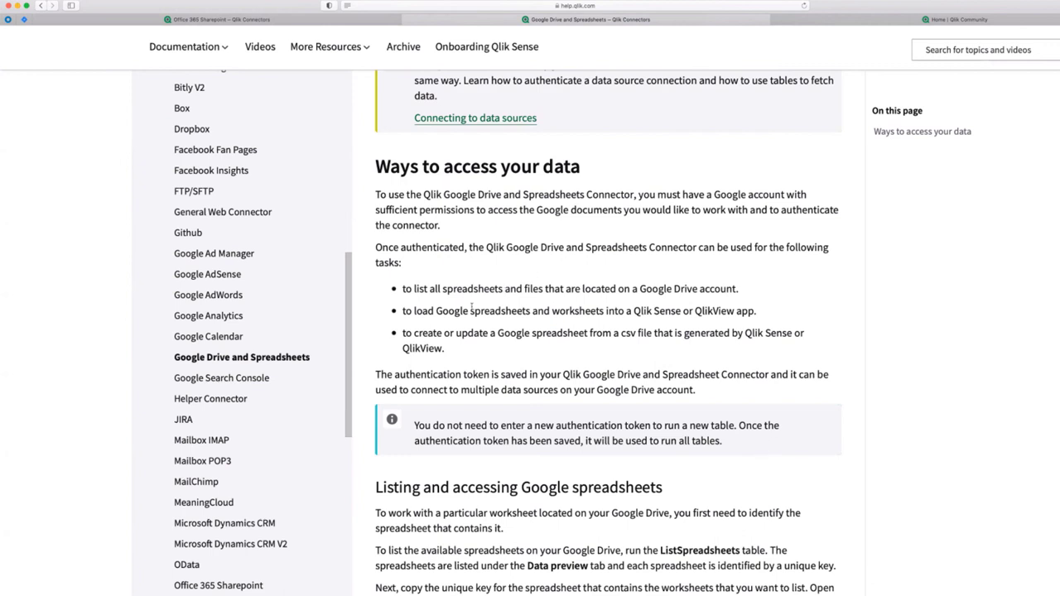
scroll(280, 398, down, 3)
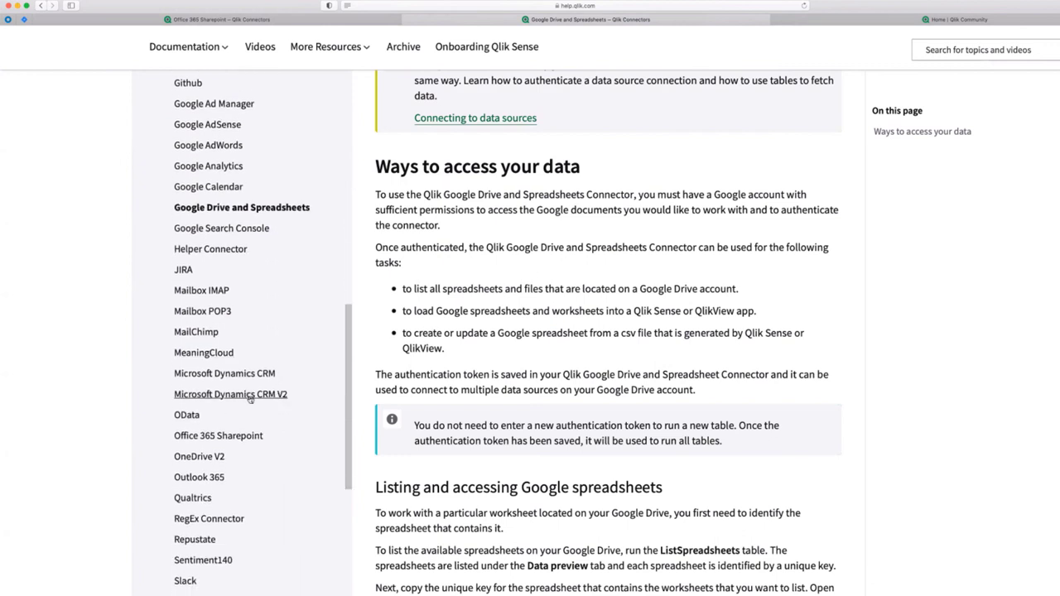
View the Office 365 Sharepoint page down to Troubleshooting, then back up to Loading data from tables.
click(205, 438)
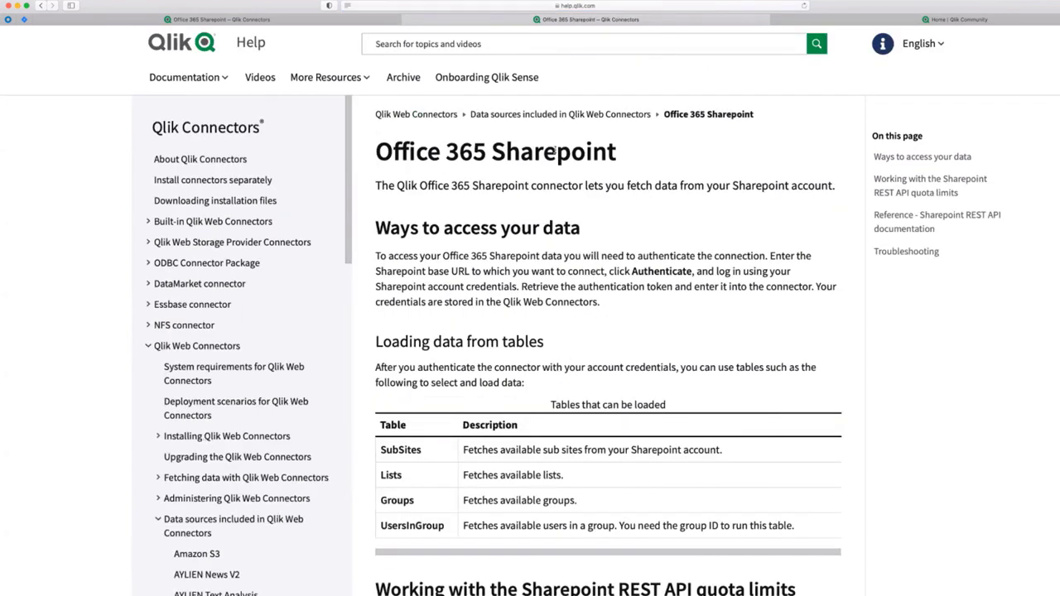
scroll(603, 294, down, 1)
scroll(602, 291, down, 10)
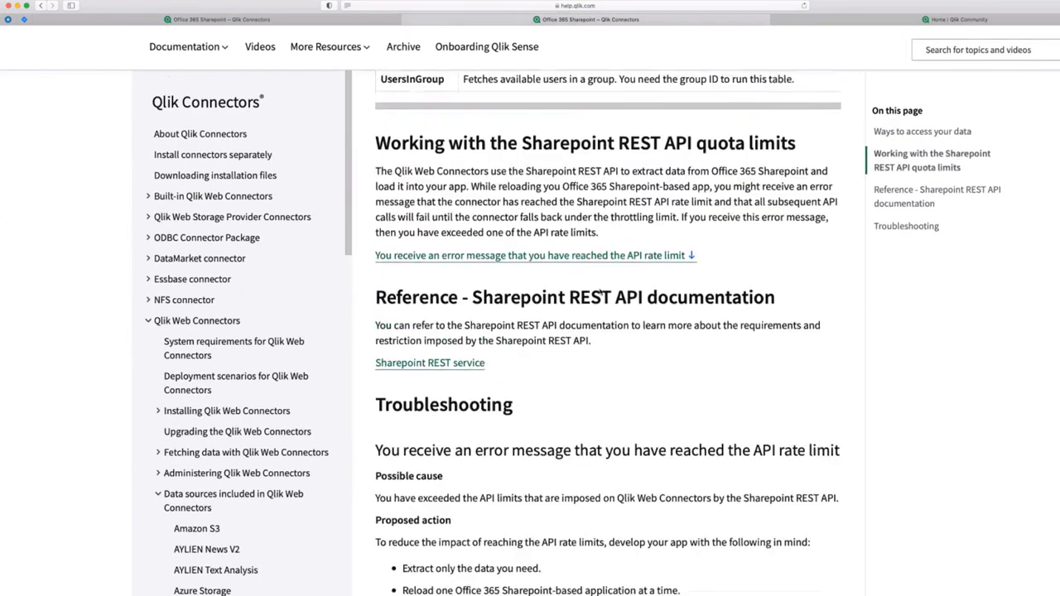
scroll(598, 289, up, 10)
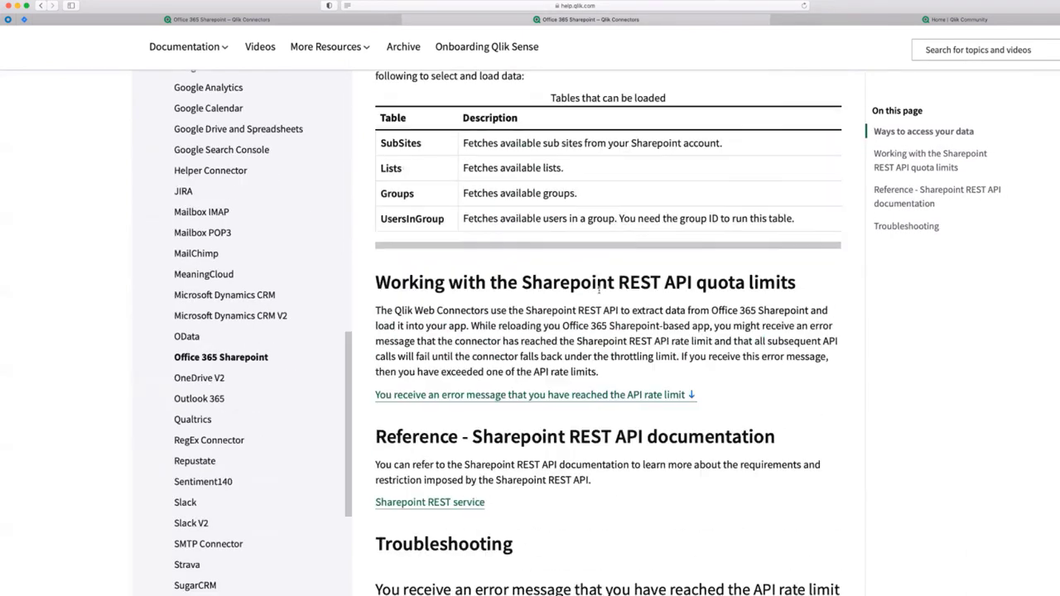
scroll(591, 293, up, 2)
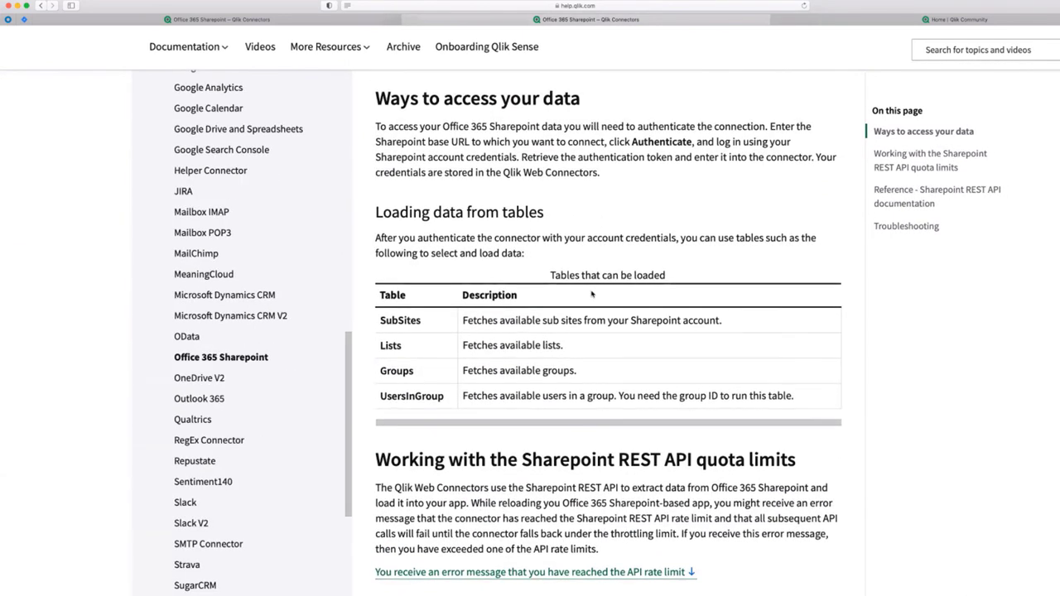